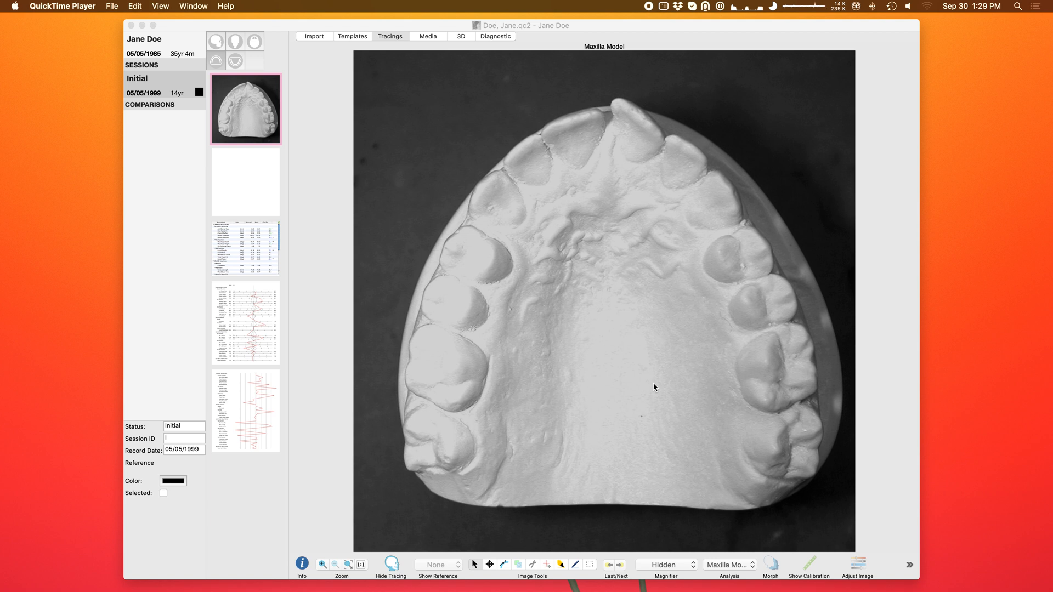
Step: Check the maxilla model's calibration settings from its ruler, keeping the Film Plane option selected
{"action": "left_click", "coordinate": [610, 29]}
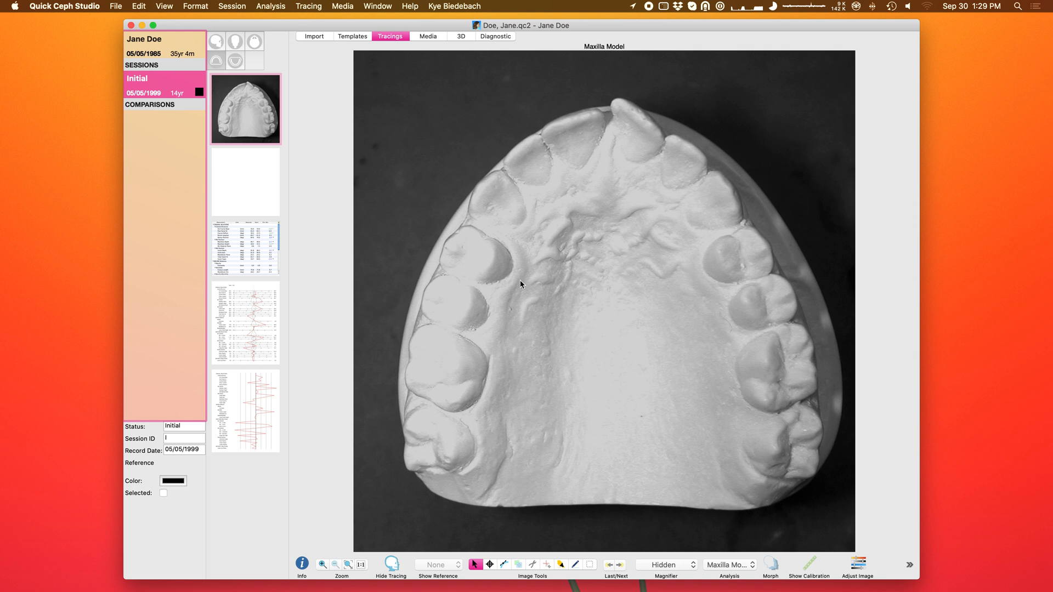
{"action": "left_click", "coordinate": [490, 565]}
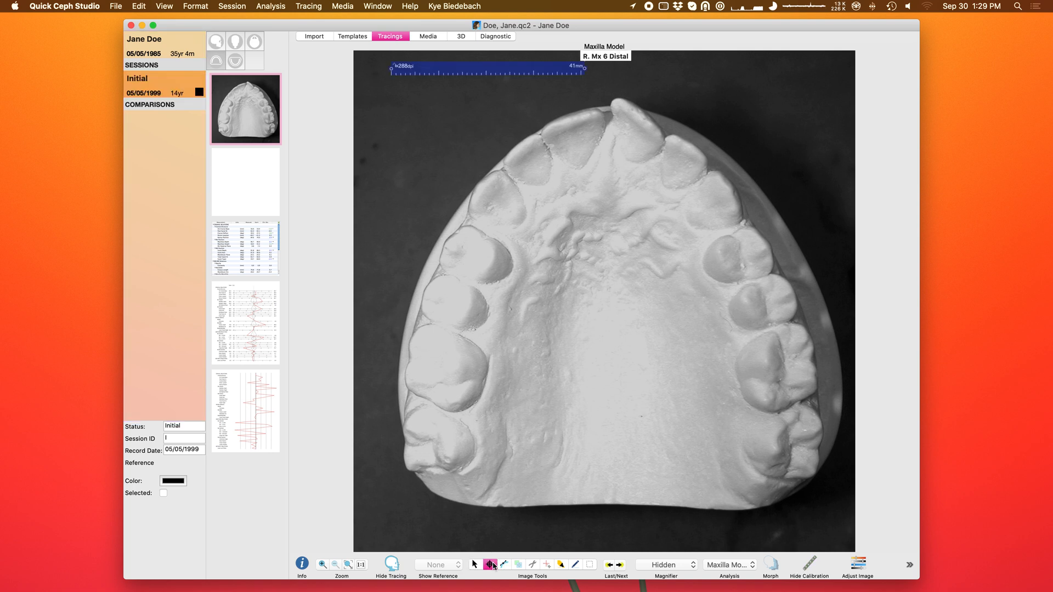
{"action": "double_click", "coordinate": [436, 68]}
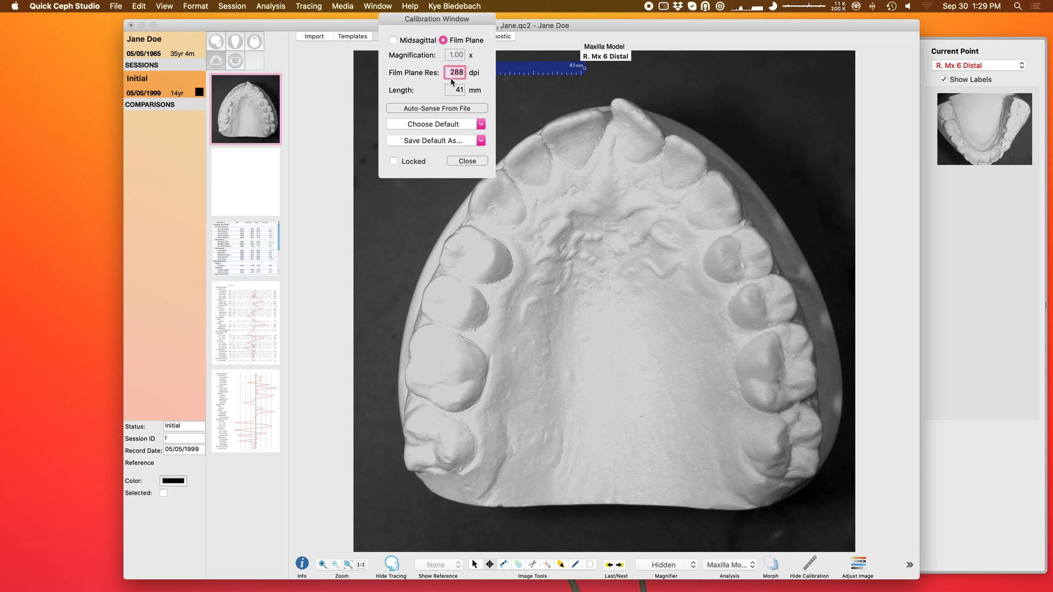
{"action": "left_click", "coordinate": [466, 161]}
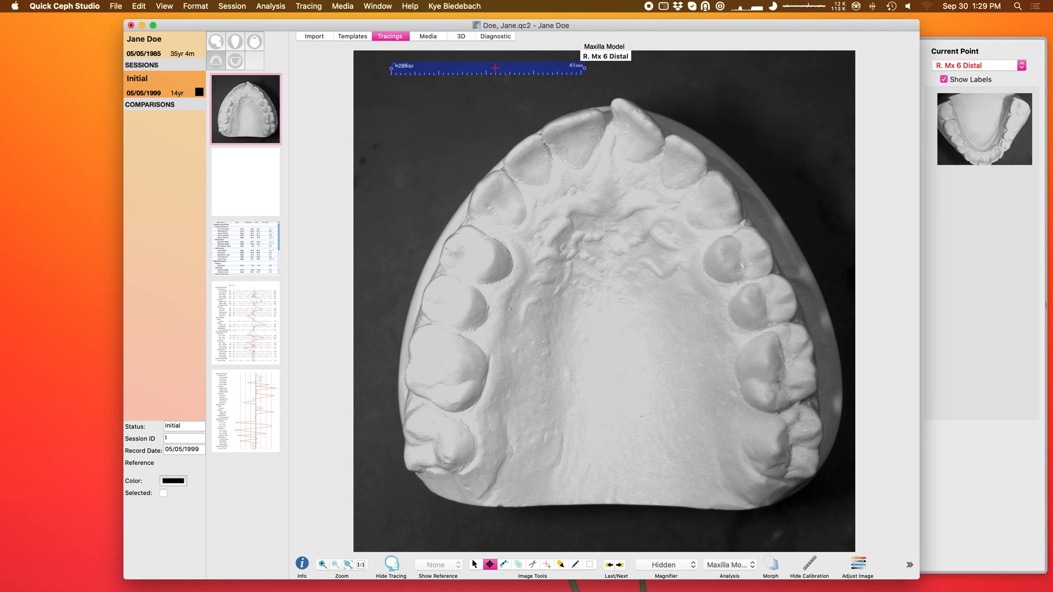
{"action": "double_click", "coordinate": [491, 66]}
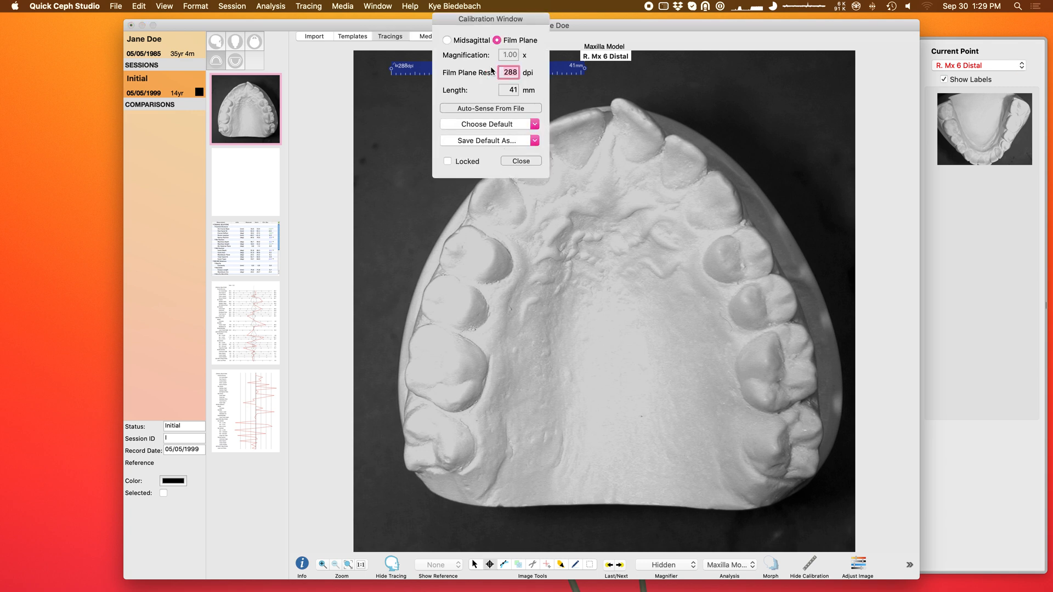
{"action": "left_click", "coordinate": [497, 41]}
{"action": "left_click", "coordinate": [529, 160]}
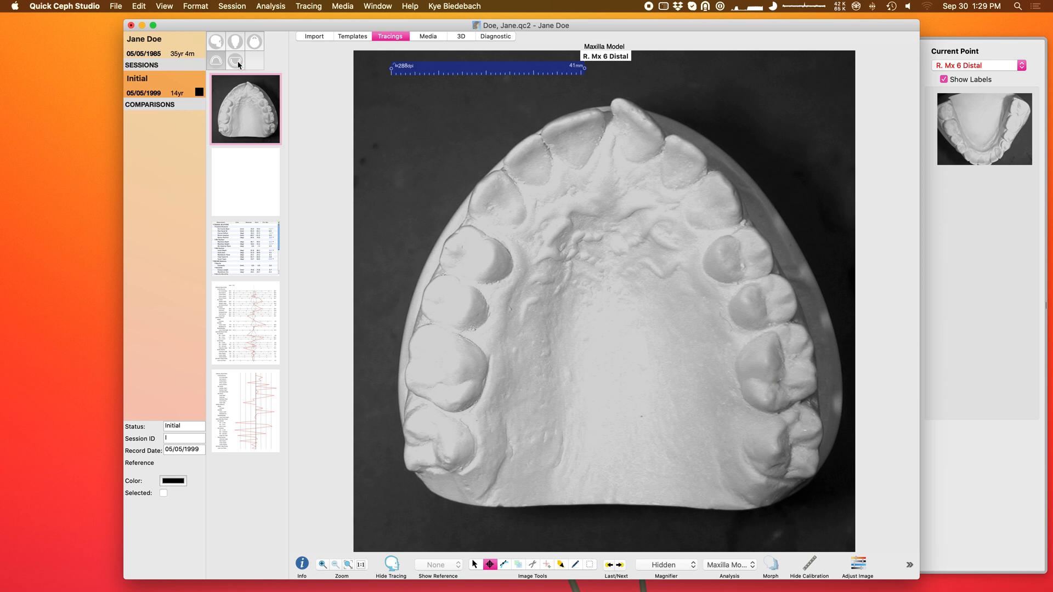
Step: Switch between the lower and upper jaw tracings, ending on the Maxilla Model
{"action": "left_click", "coordinate": [216, 61]}
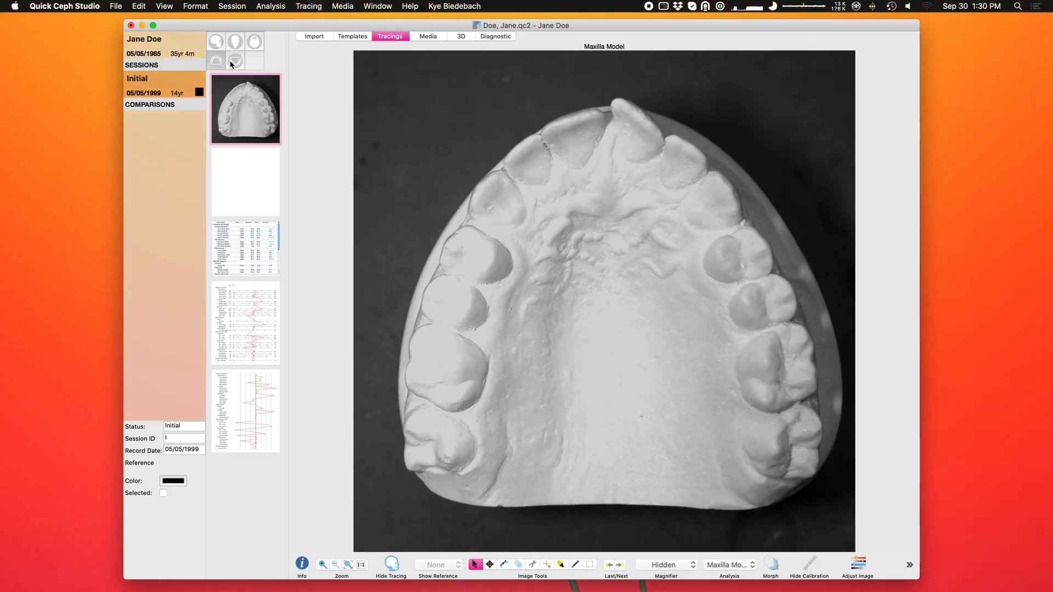
{"action": "left_click", "coordinate": [230, 60]}
{"action": "left_click", "coordinate": [216, 60]}
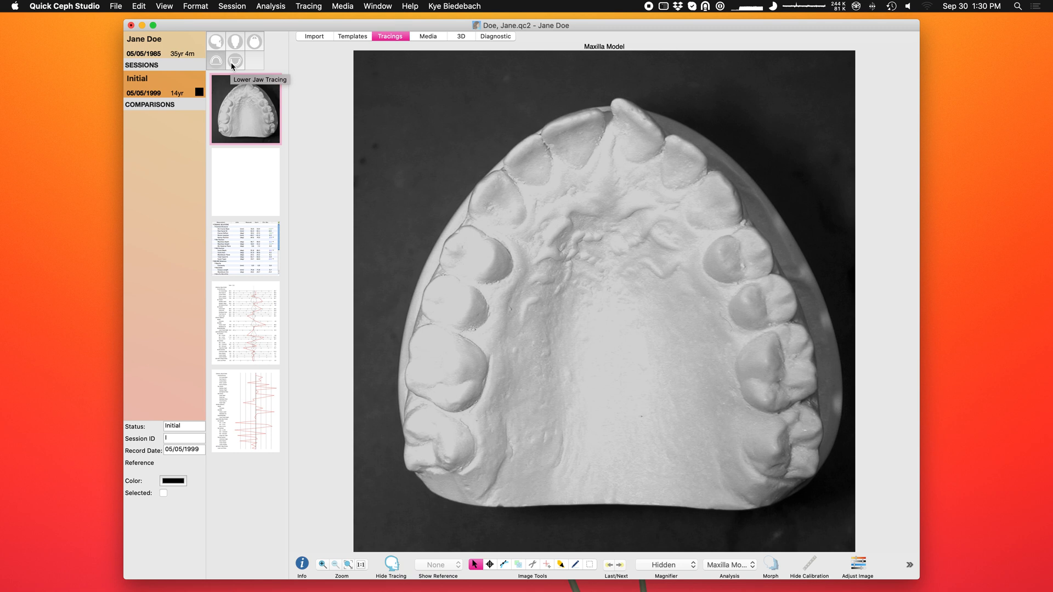
Step: Create a new patient file and import calibration.jpg from the Finder example files folder
{"action": "left_click", "coordinate": [116, 6]}
{"action": "left_click", "coordinate": [121, 20]}
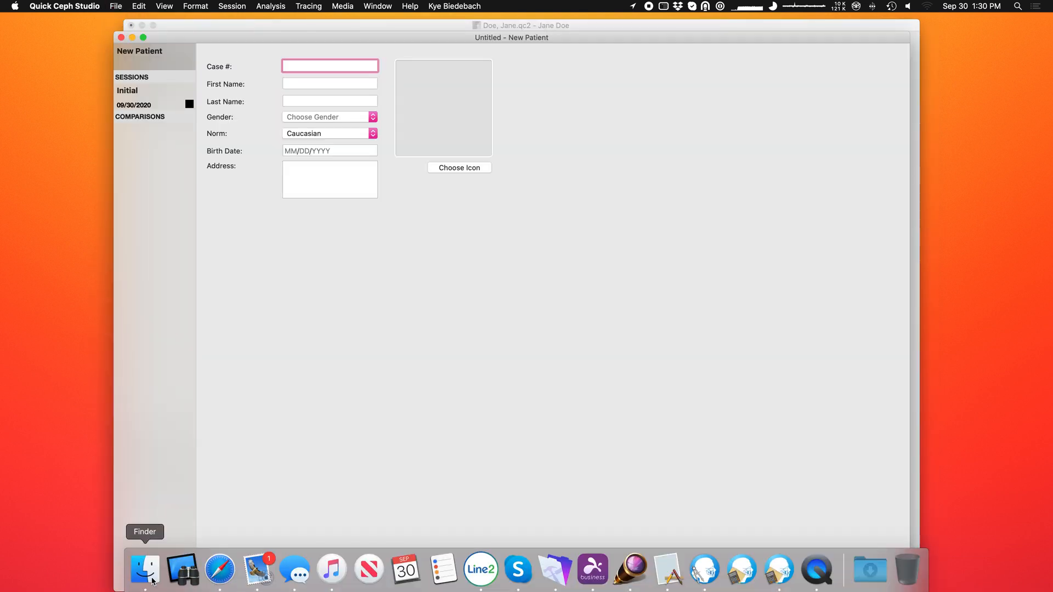
{"action": "left_click", "coordinate": [145, 570]}
{"action": "left_click_drag", "start_coordinate": [393, 219], "coordinate": [561, 147]}
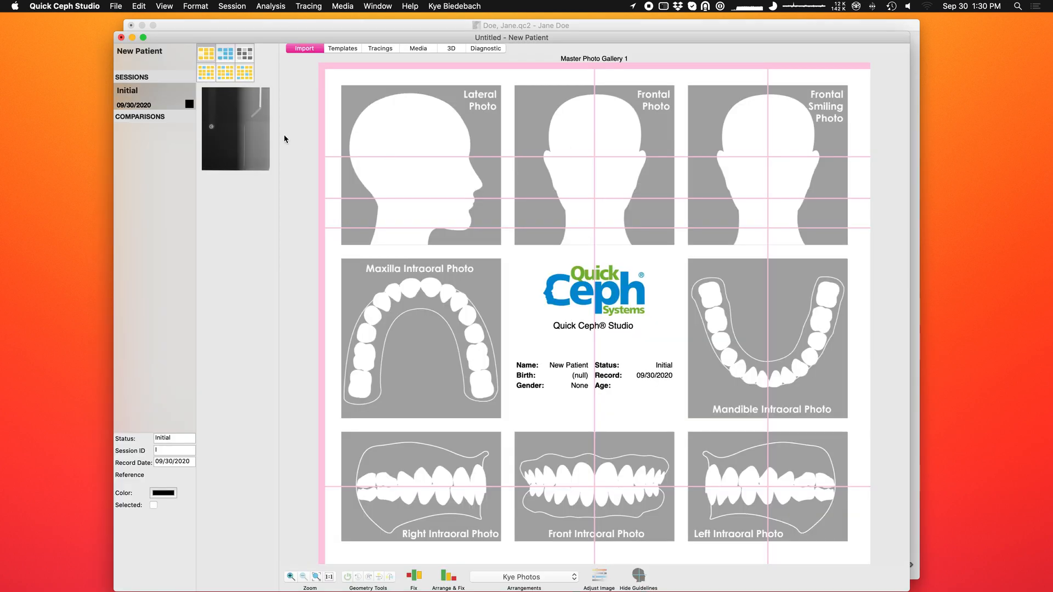
Step: Place the imported calibration image in the Maxilla Model slot of the Master X-ray Gallery and shrink it to fit the frame
{"action": "left_click", "coordinate": [244, 58]}
{"action": "left_click", "coordinate": [245, 117]}
{"action": "left_click_drag", "start_coordinate": [244, 116], "coordinate": [543, 269]}
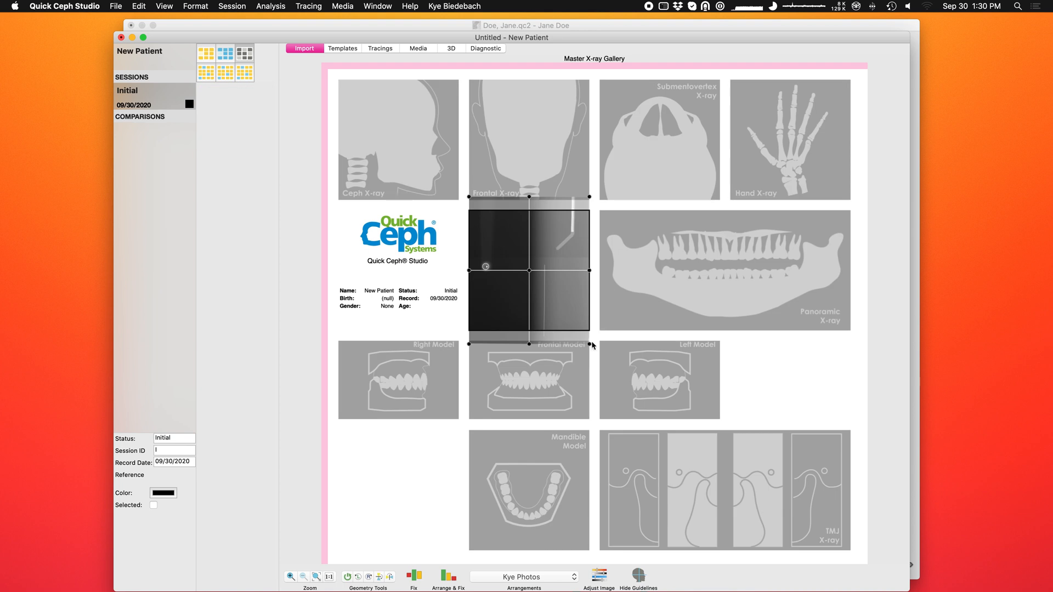
{"action": "left_click_drag", "start_coordinate": [584, 336], "coordinate": [579, 330]}
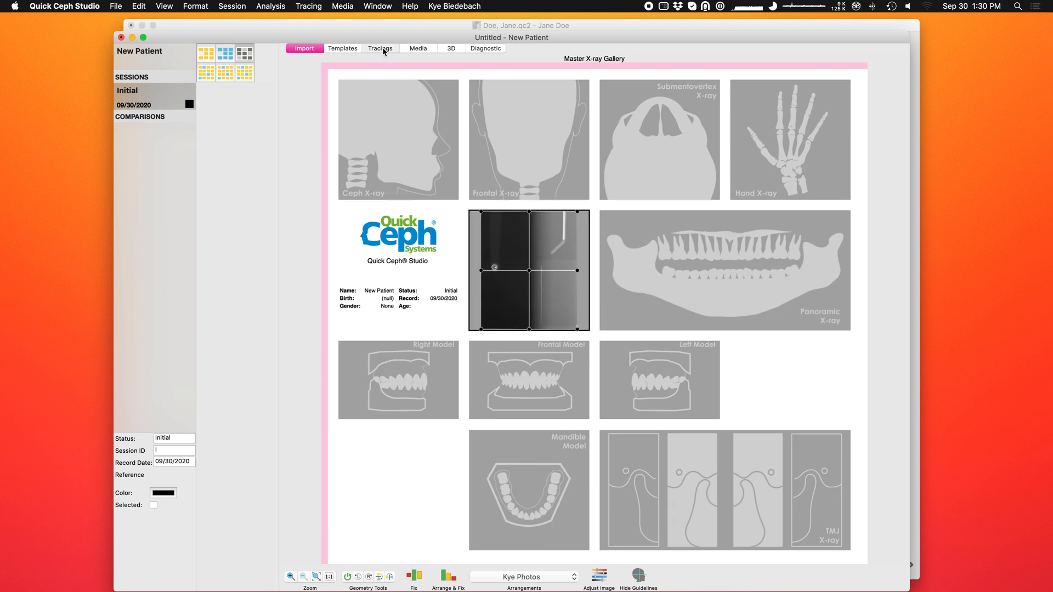
Step: Move the calibration ruler to the middle of the Maxilla Model tracing and set it to Film Plane at 100 dpi
{"action": "left_click", "coordinate": [383, 48]}
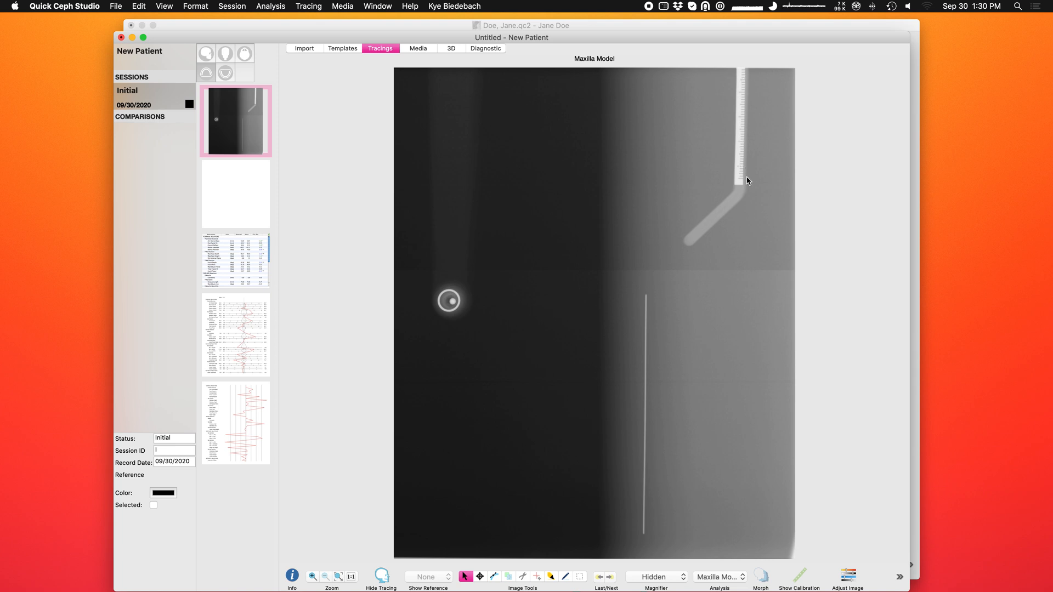
{"action": "left_click", "coordinate": [480, 576]}
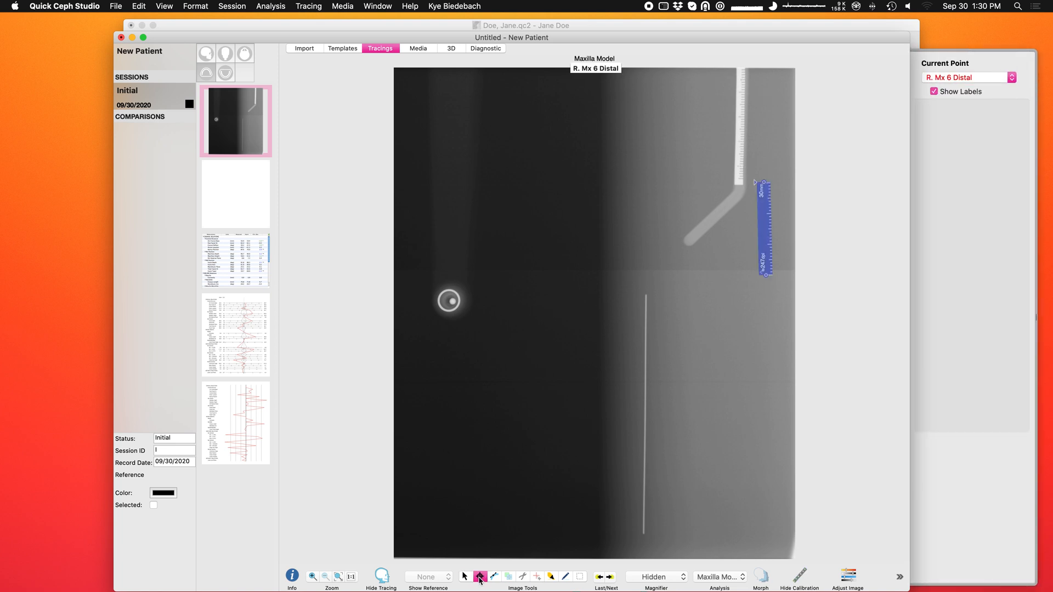
{"action": "left_click_drag", "start_coordinate": [764, 231], "coordinate": [564, 267]}
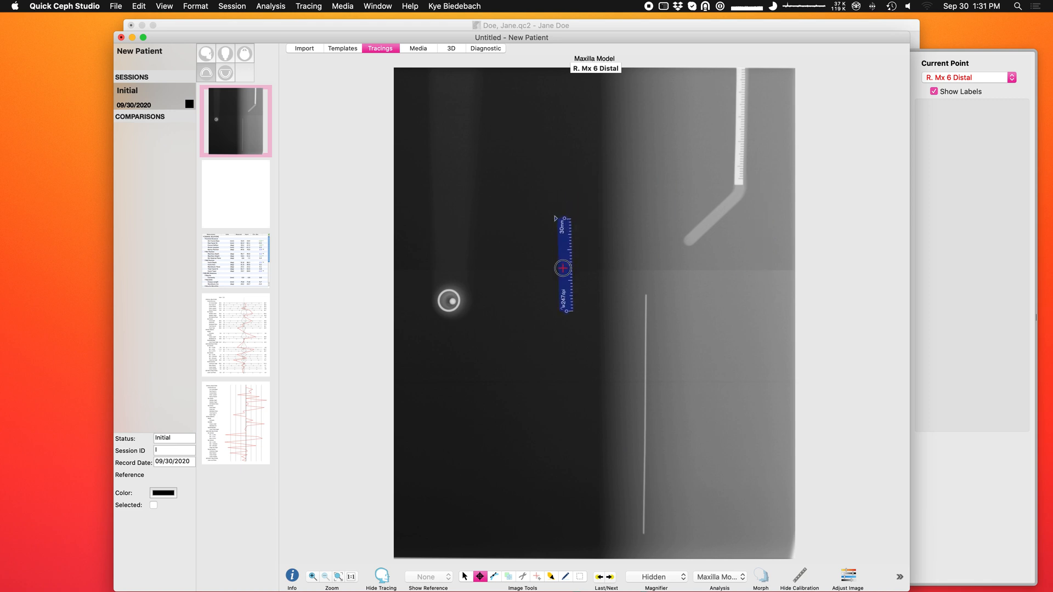
{"action": "double_click", "coordinate": [564, 267]}
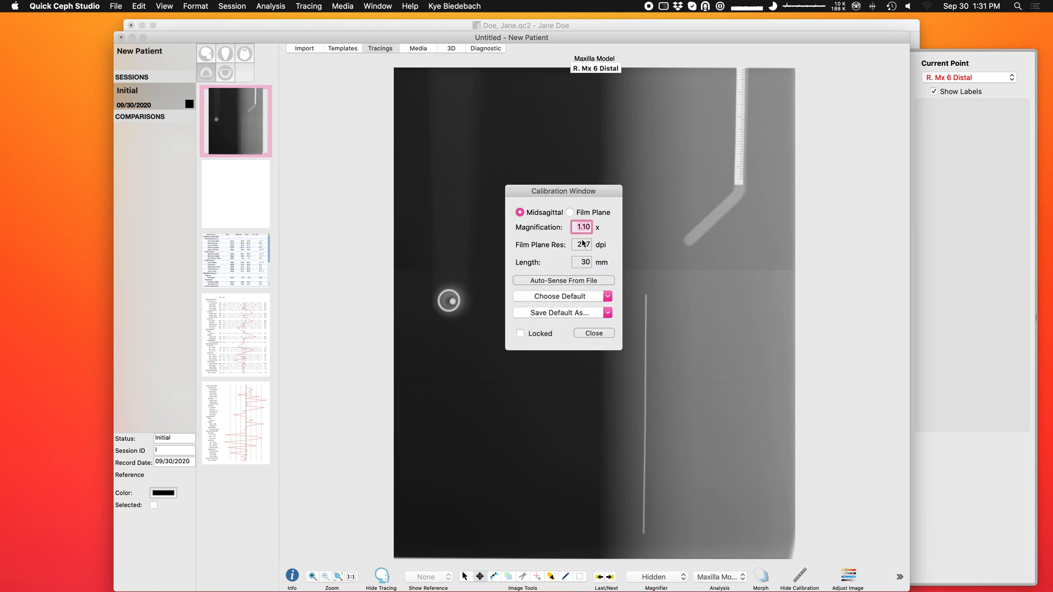
{"action": "left_click", "coordinate": [572, 213]}
{"action": "left_click_drag", "start_coordinate": [572, 245], "coordinate": [616, 245]}
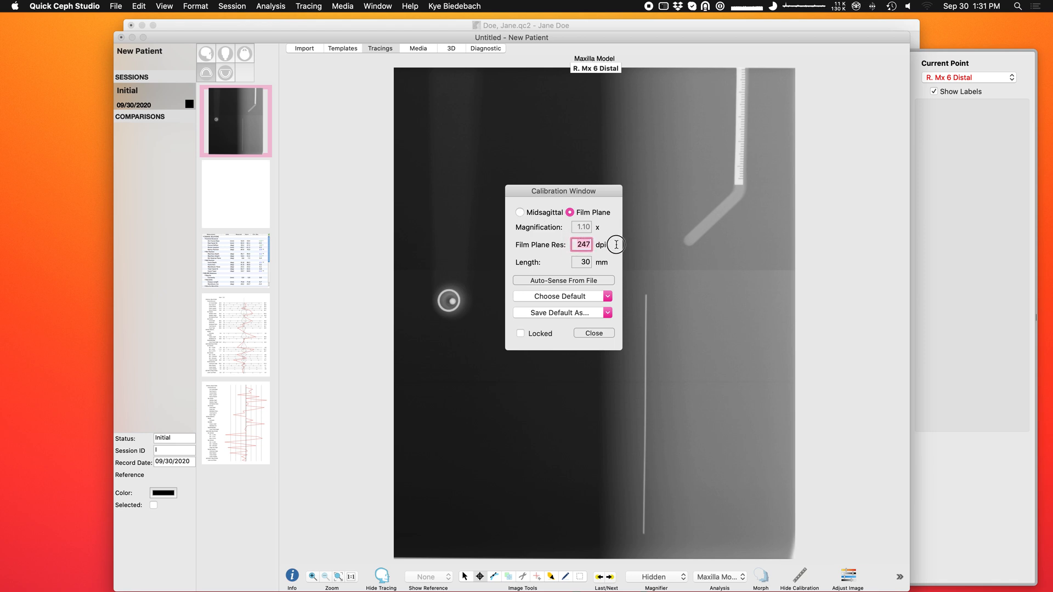
{"action": "type", "text": "100"}
{"action": "left_click", "coordinate": [612, 333]}
Step: Move the ruler beside the long vertical reference line, set its length to 100 mm, and stretch it to match the line
{"action": "left_click_drag", "start_coordinate": [557, 278], "coordinate": [622, 495]}
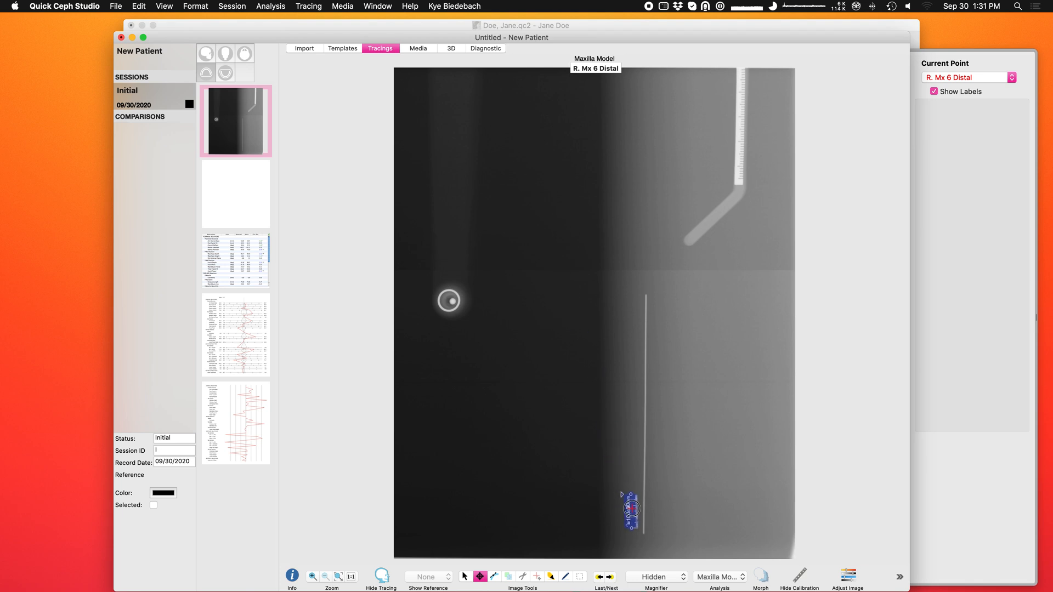
{"action": "double_click", "coordinate": [632, 509]}
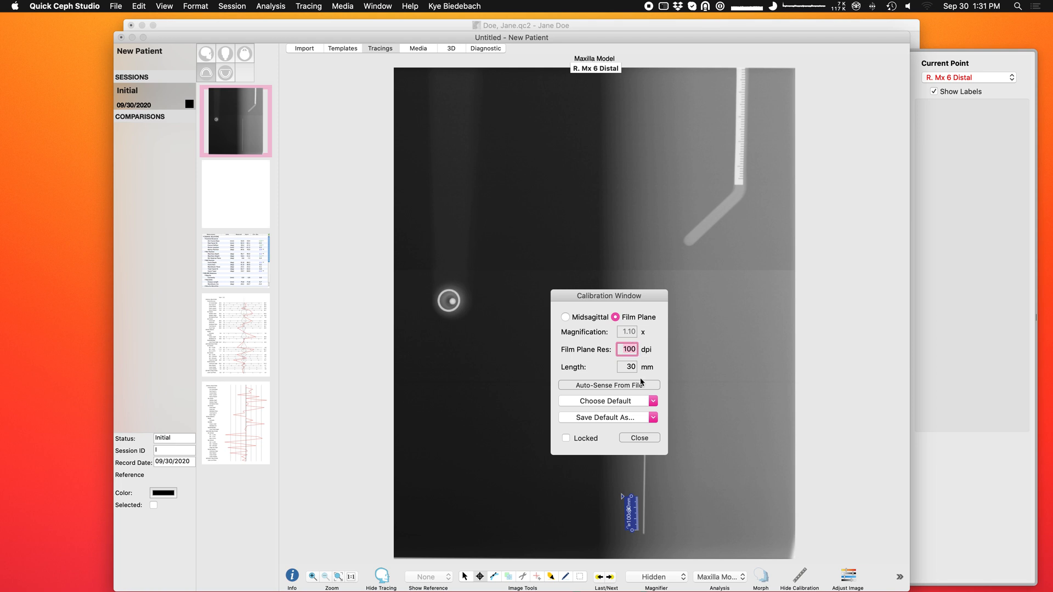
{"action": "left_click", "coordinate": [628, 367]}
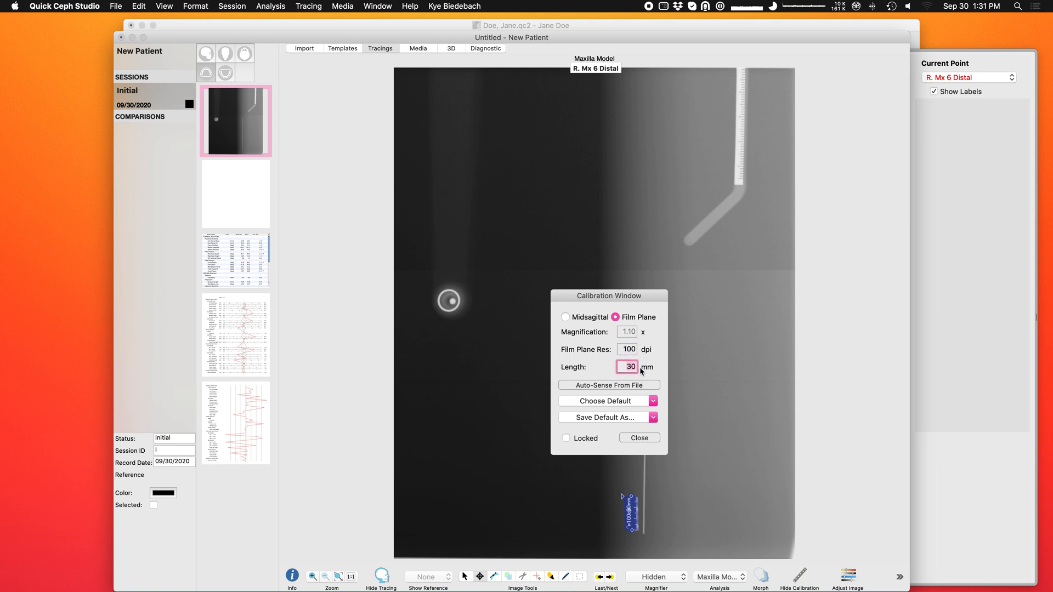
{"action": "type", "text": "100"}
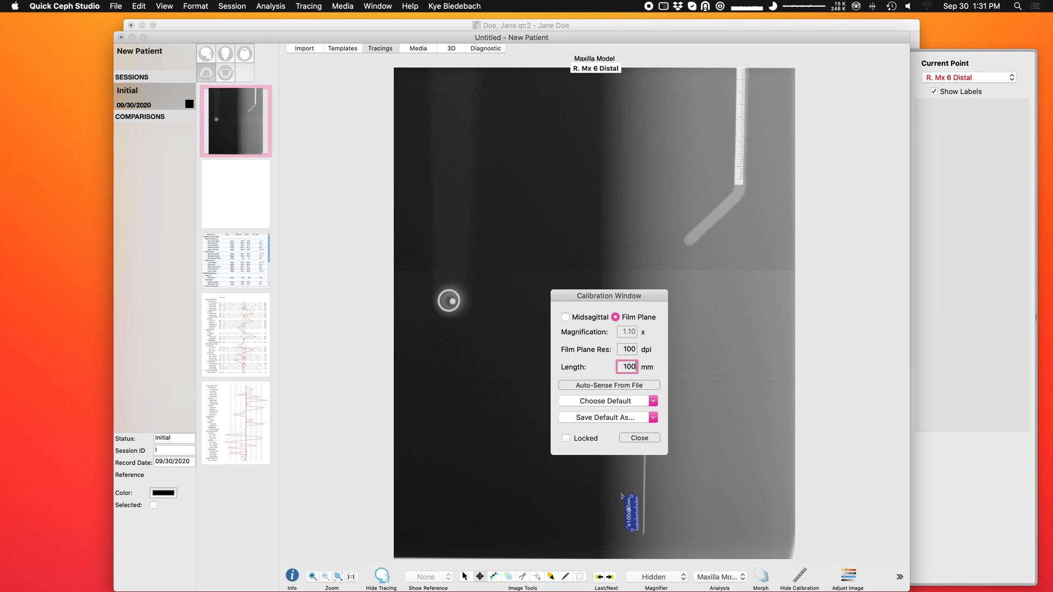
{"action": "left_click", "coordinate": [630, 437]}
{"action": "left_click_drag", "start_coordinate": [631, 450], "coordinate": [636, 295]}
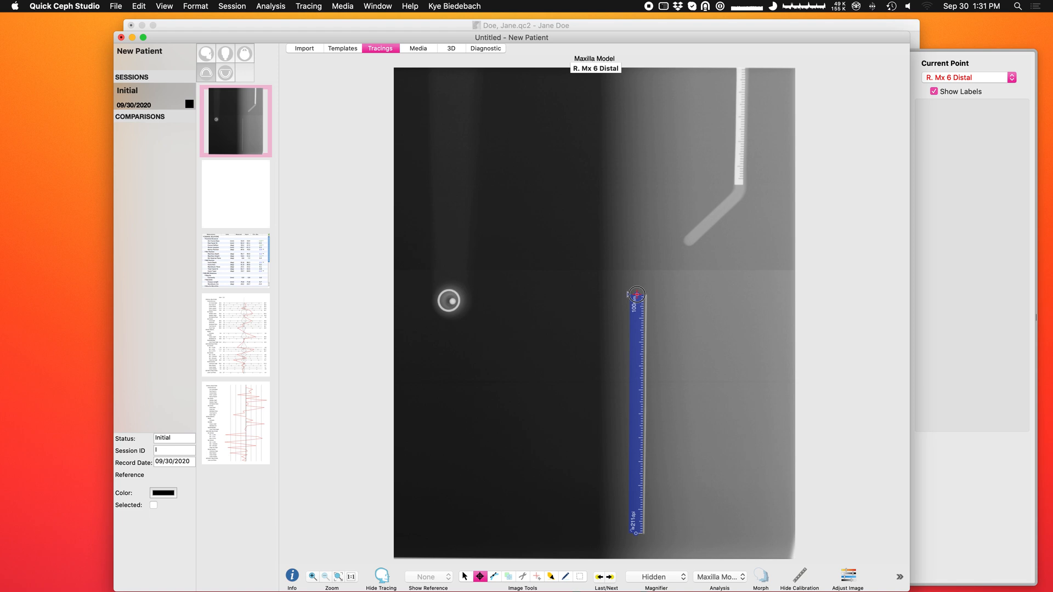
{"action": "double_click", "coordinate": [636, 432]}
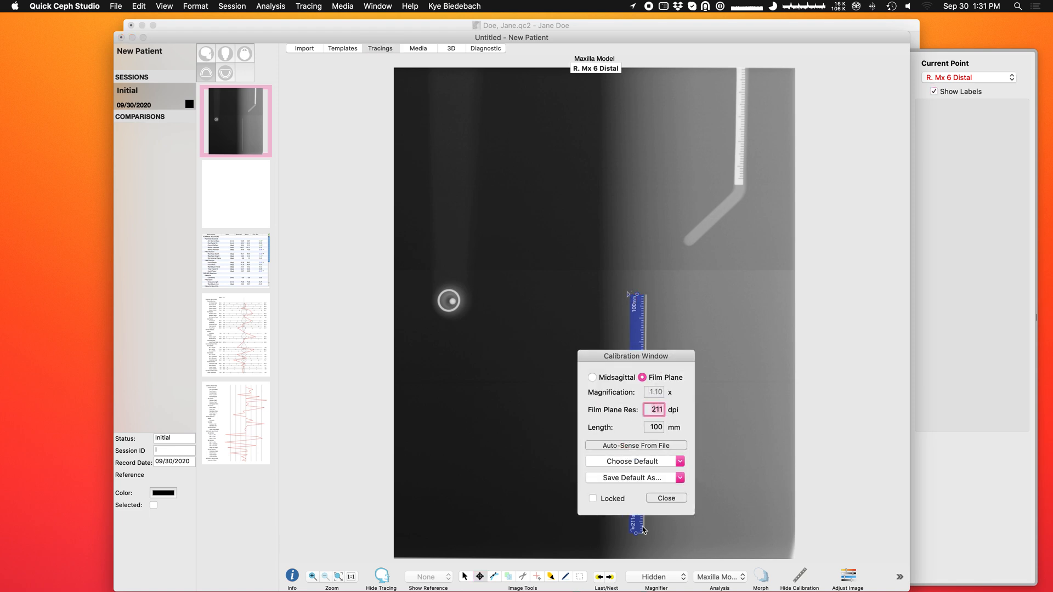
{"action": "left_click", "coordinate": [662, 499]}
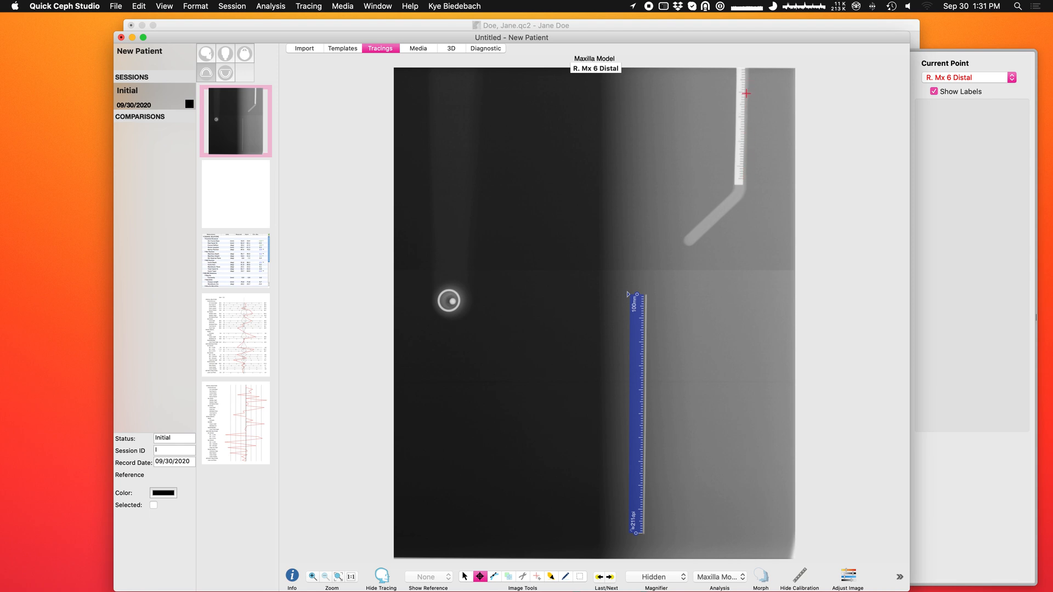
Step: Set the calibration length to 40 mm and align and stretch the ruler along the white ruler in the image's upper right
{"action": "double_click", "coordinate": [636, 355]}
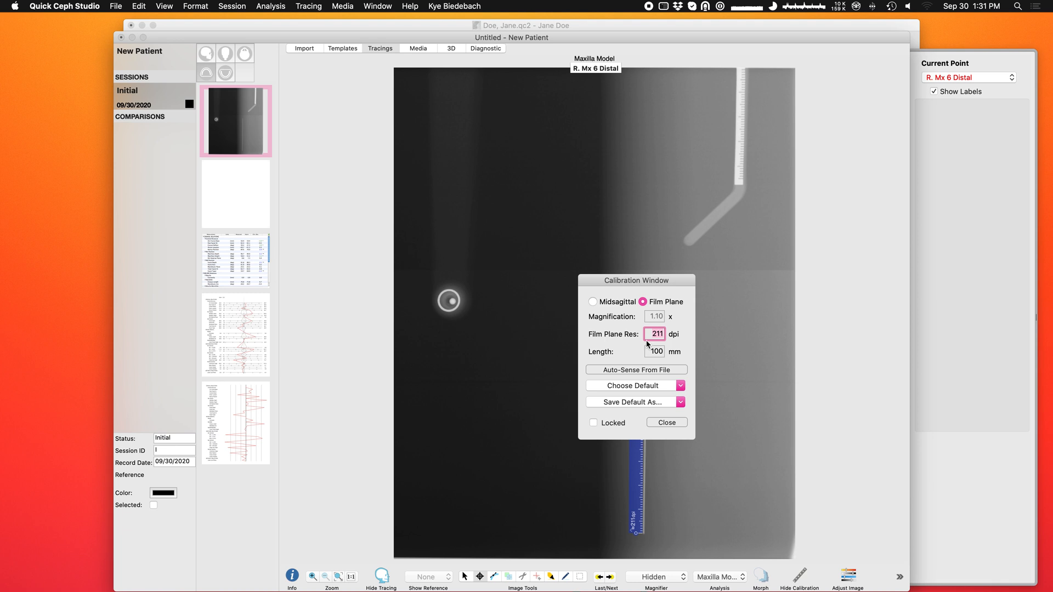
{"action": "double_click", "coordinate": [653, 351]}
{"action": "type", "text": "40"}
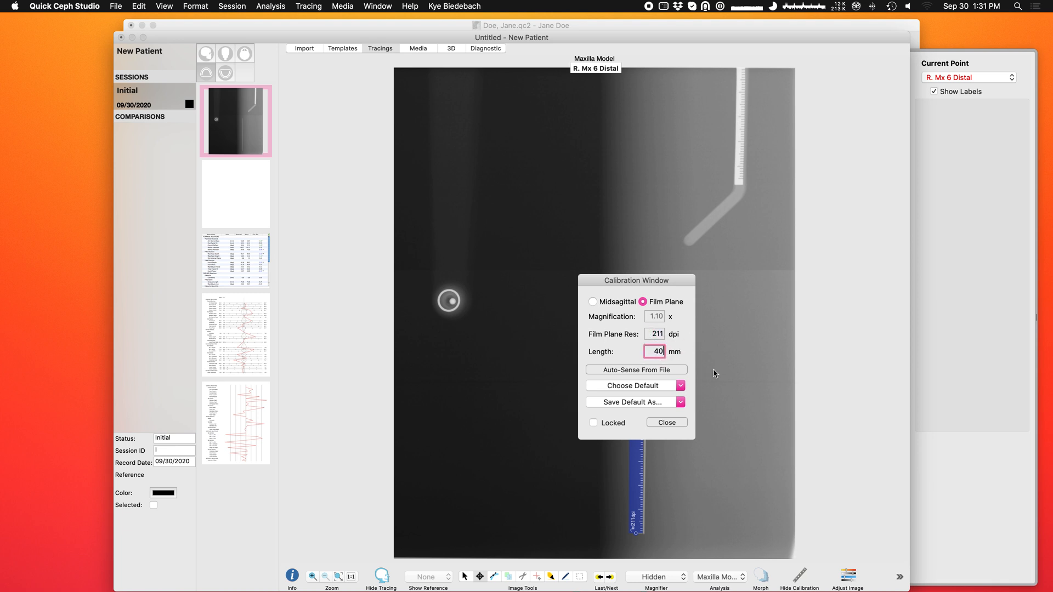
{"action": "left_click", "coordinate": [667, 422]}
{"action": "left_click_drag", "start_coordinate": [637, 464], "coordinate": [724, 301]}
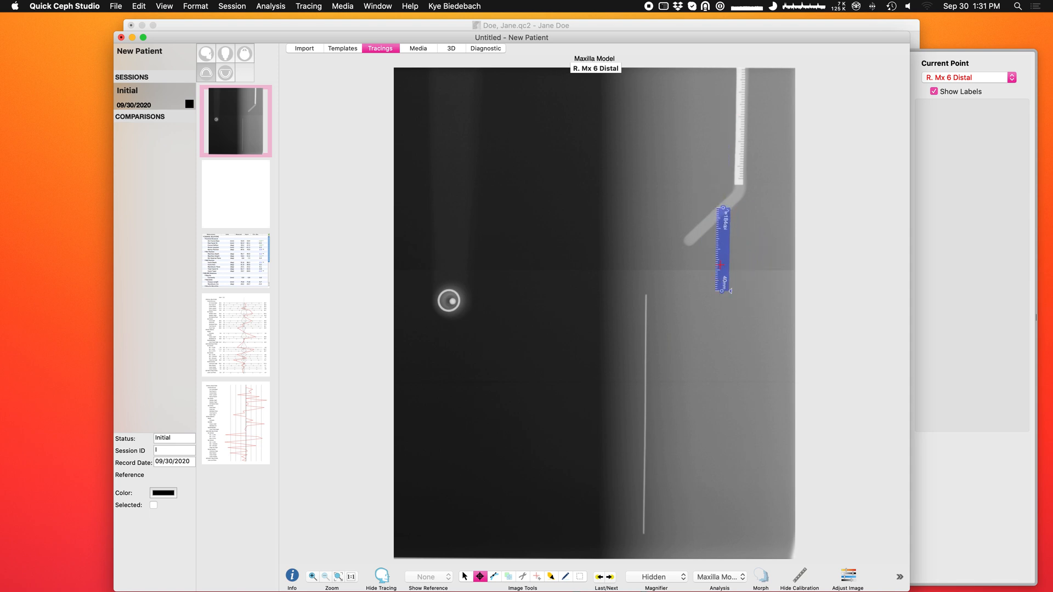
{"action": "left_click_drag", "start_coordinate": [725, 246], "coordinate": [752, 124]}
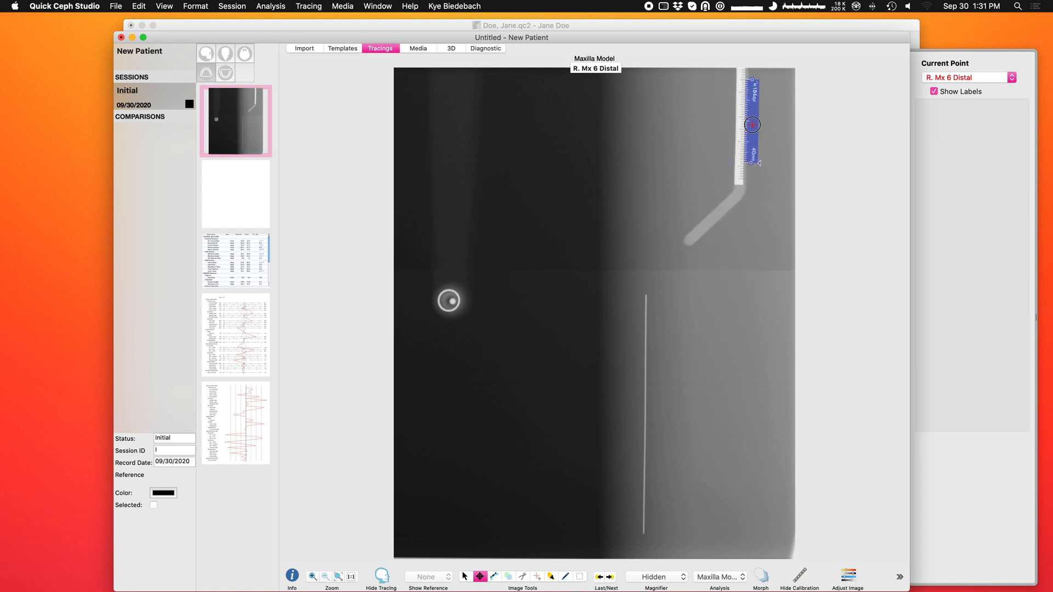
{"action": "left_click_drag", "start_coordinate": [751, 163], "coordinate": [751, 180]}
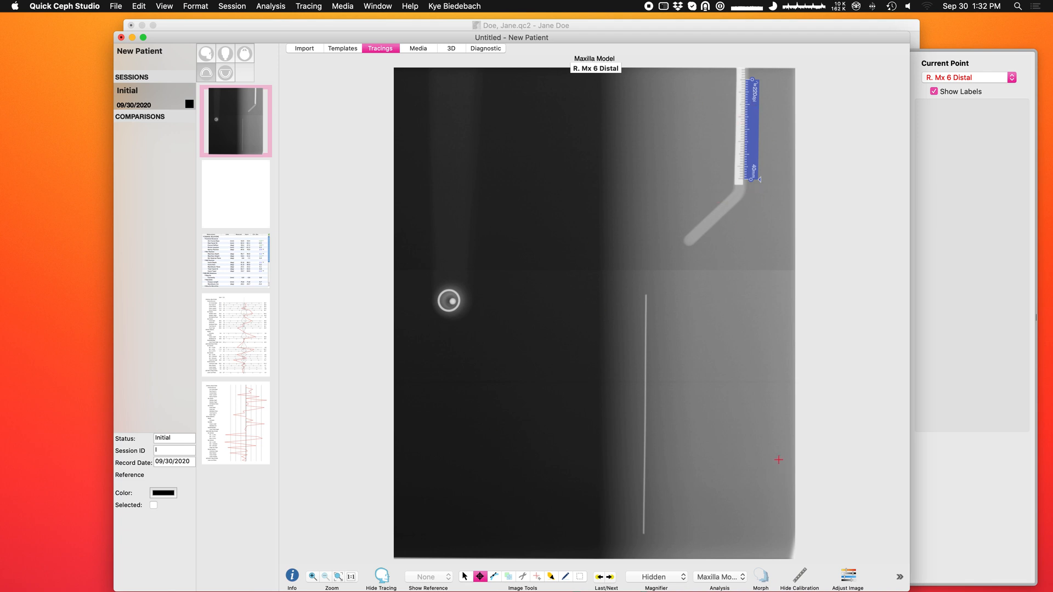
Step: Close the untitled new patient file without saving it
{"action": "left_click", "coordinate": [121, 37]}
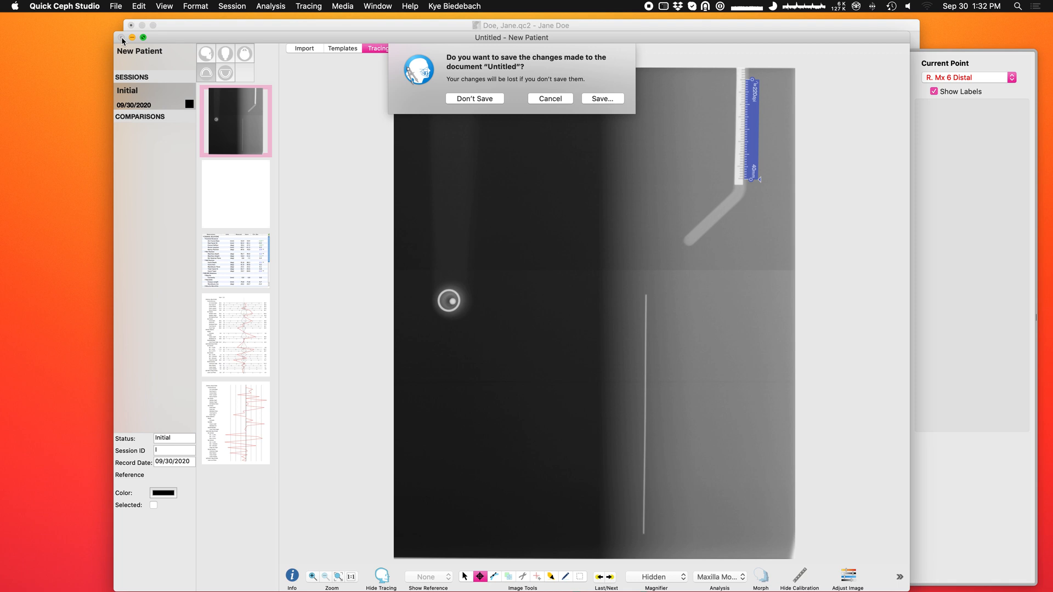
{"action": "left_click", "coordinate": [475, 101]}
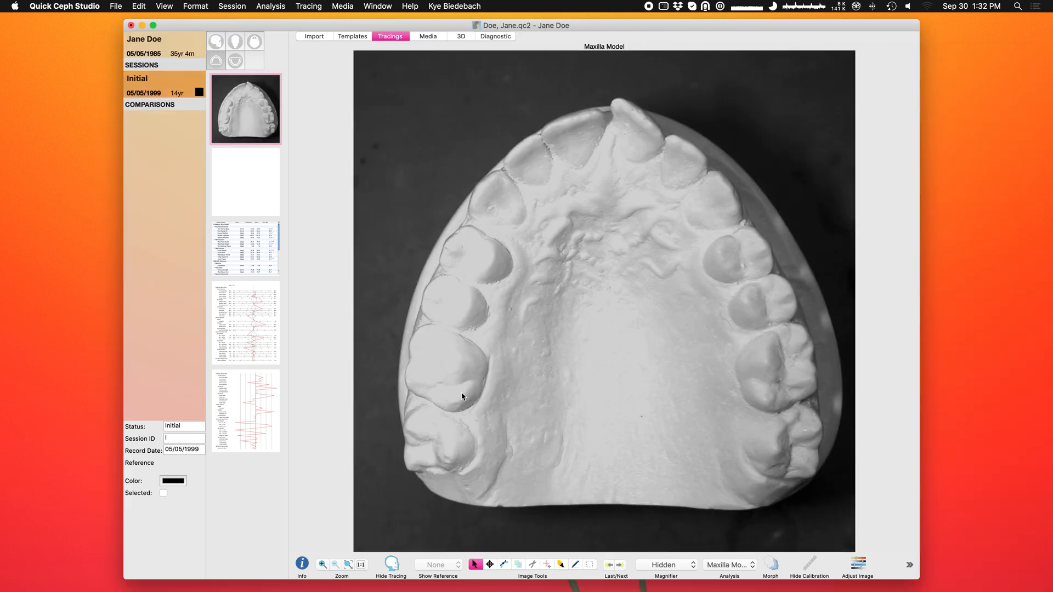
Step: Switch to Finder and preview Mandibular model.stl and Maxillary model.stl in the example files folder
{"action": "mouse_move", "coordinate": [422, 590]}
{"action": "left_click", "coordinate": [144, 576]}
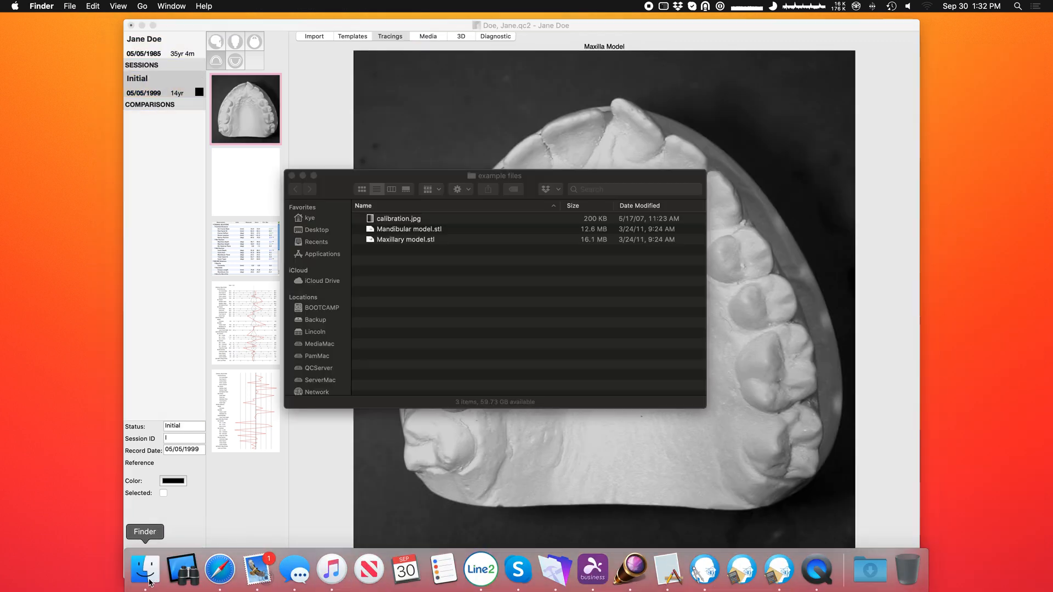
{"action": "left_click", "coordinate": [461, 229]}
{"action": "key", "text": "space"}
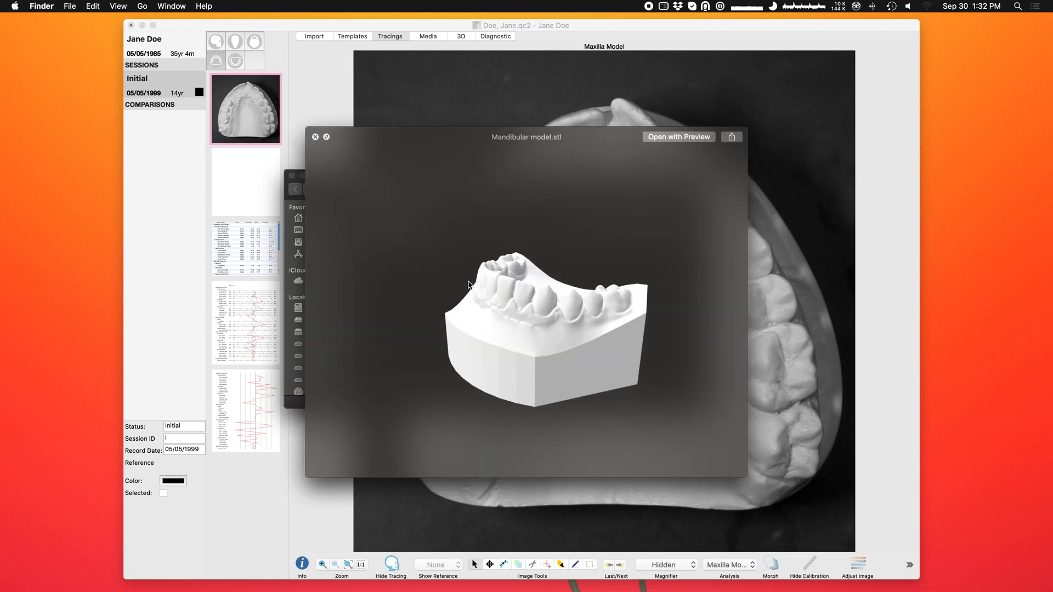
{"action": "key", "text": "space"}
{"action": "left_click", "coordinate": [460, 240]}
{"action": "key", "text": "space"}
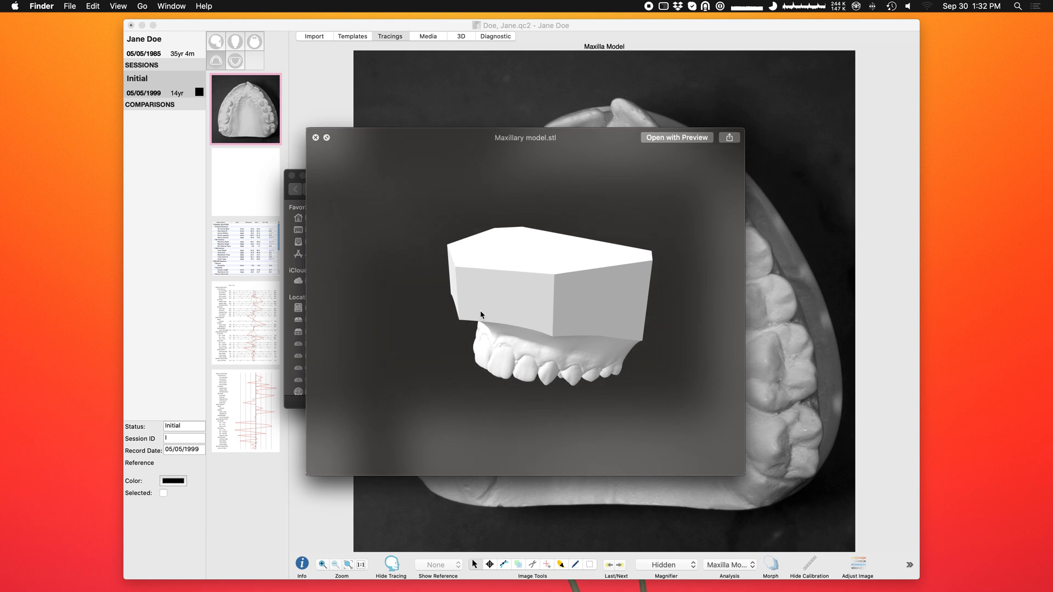
{"action": "key", "text": "space"}
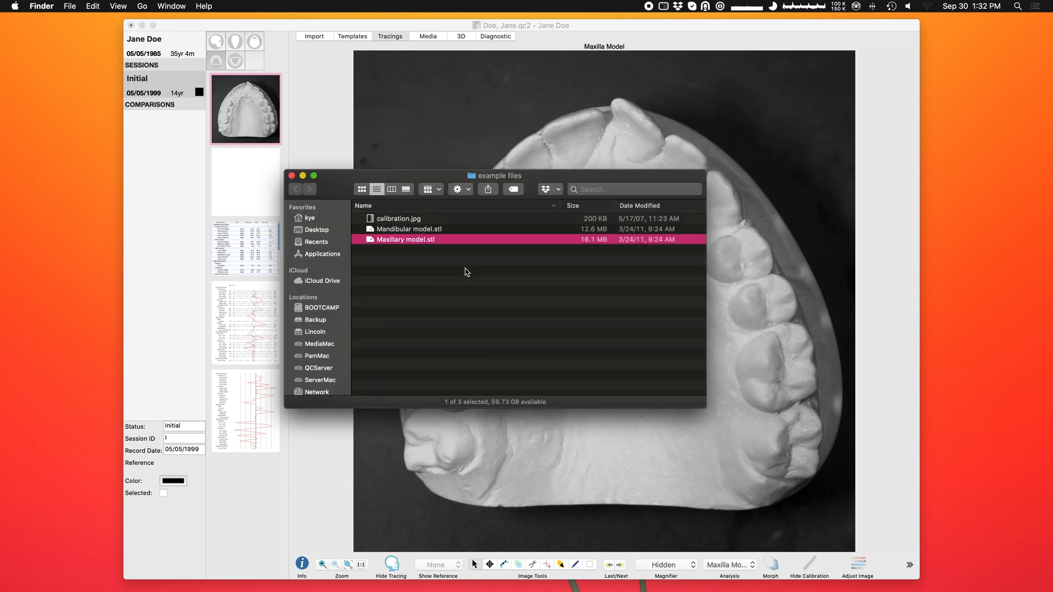
Step: Preview Maxillary model.stl once more and select it together with Mandibular model.stl in the example files folder
{"action": "key", "text": "space"}
{"action": "key", "text": "space"}
{"action": "left_click", "coordinate": [467, 229], "text": "shift"}
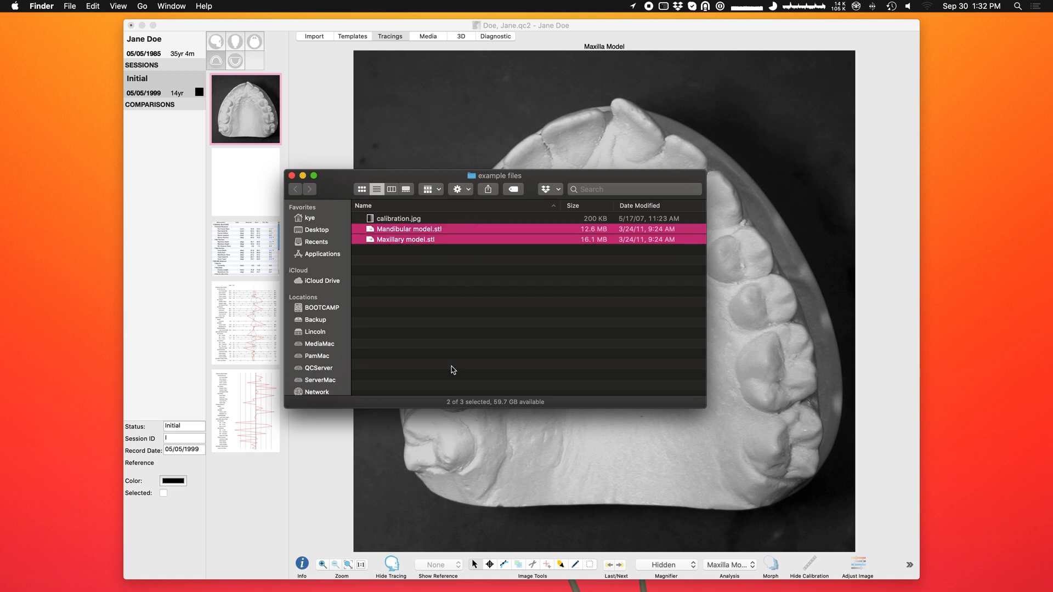
Step: Switch to Quick Ceph Studio and create a new session in the open patient file
{"action": "left_click", "coordinate": [369, 25]}
{"action": "left_click", "coordinate": [232, 6]}
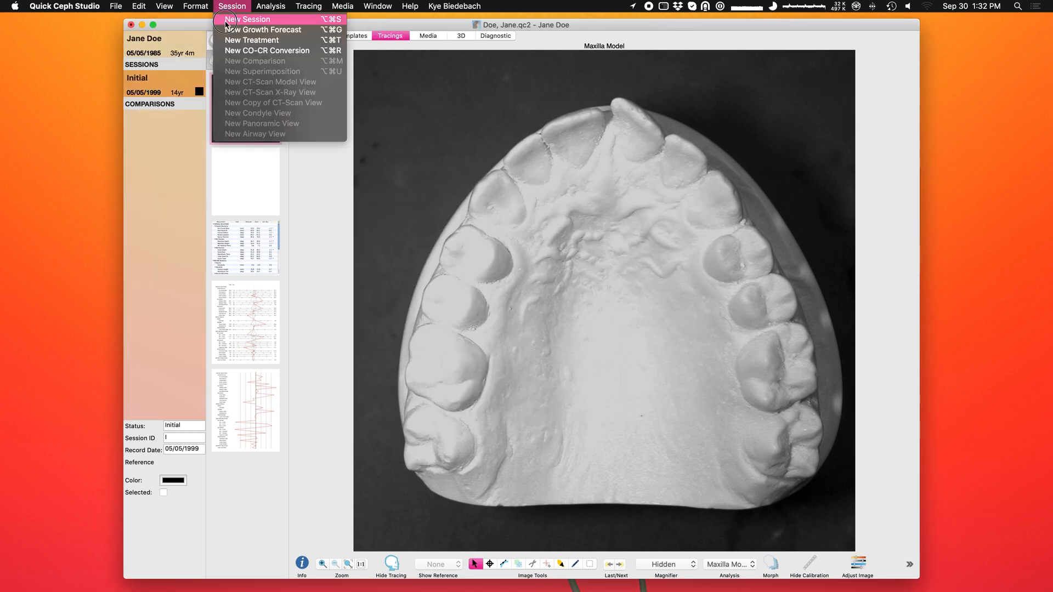
{"action": "left_click", "coordinate": [226, 21]}
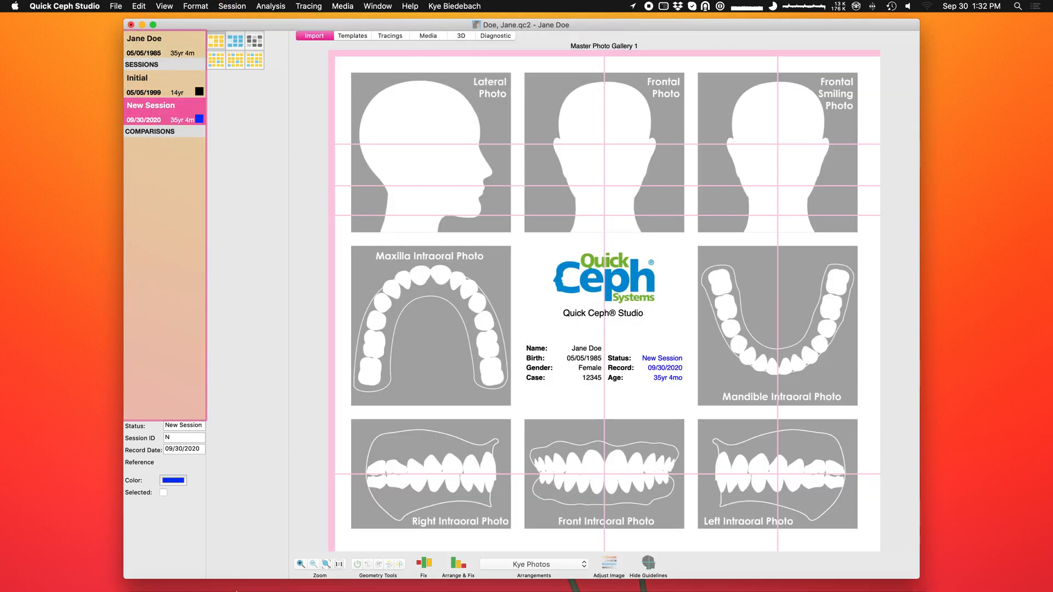
Step: Import the two STL files into the new session, assigning Mandibular model.stl as Mandible and Maxillary model.stl as Maxilla
{"action": "left_click", "coordinate": [144, 568]}
{"action": "left_click_drag", "start_coordinate": [422, 233], "coordinate": [774, 309]}
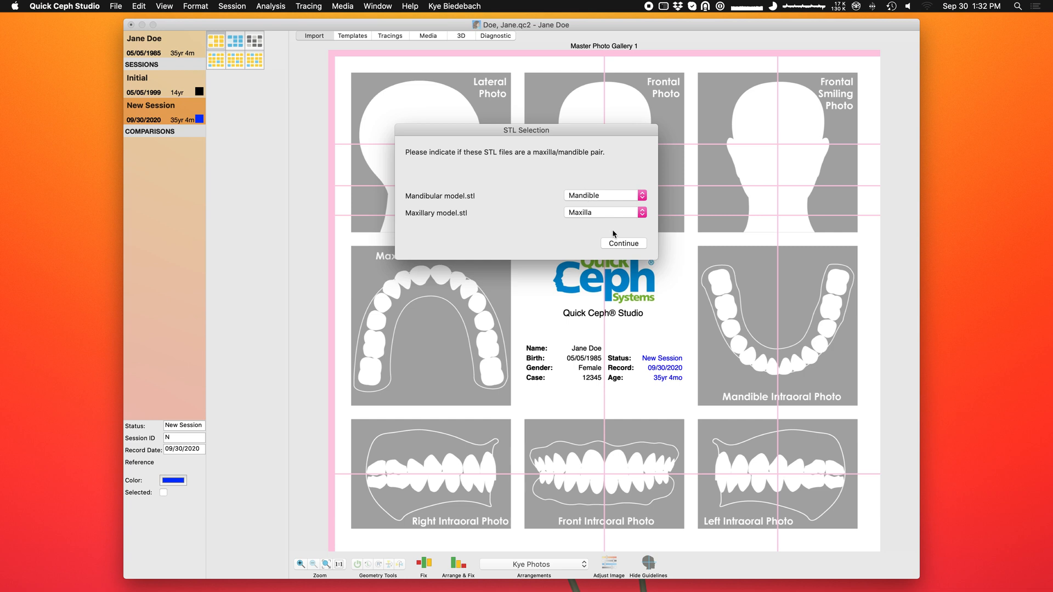
{"action": "left_click", "coordinate": [609, 196]}
{"action": "left_click", "coordinate": [593, 208]}
{"action": "left_click", "coordinate": [596, 196]}
{"action": "left_click", "coordinate": [593, 207]}
{"action": "left_click", "coordinate": [628, 242]}
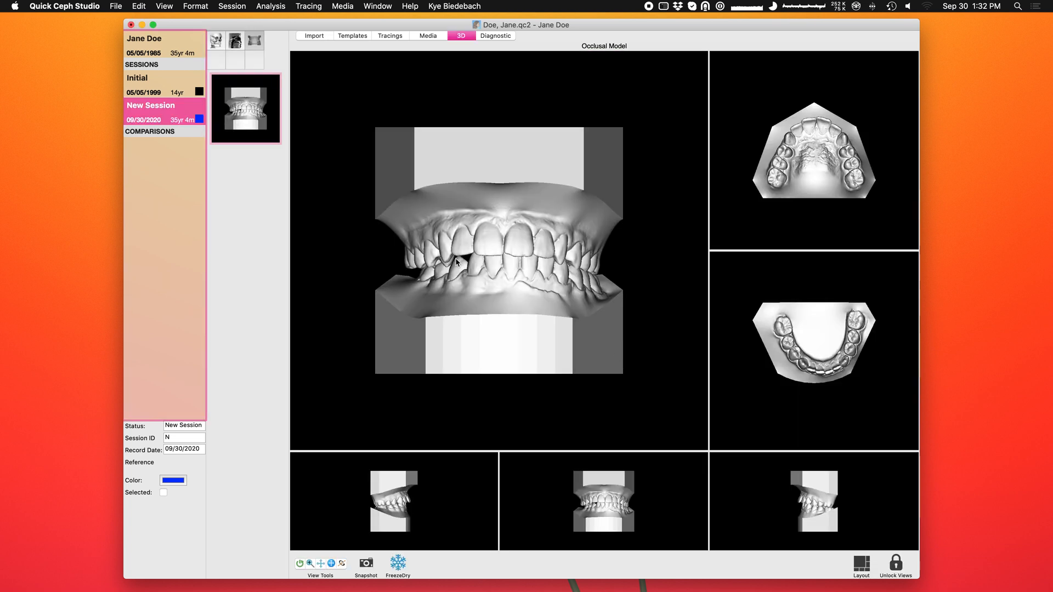
Step: Rotate the 3D occlusal model, unlock the views to turn the side view independently, and reset all views
{"action": "left_click_drag", "start_coordinate": [465, 262], "coordinate": [517, 350]}
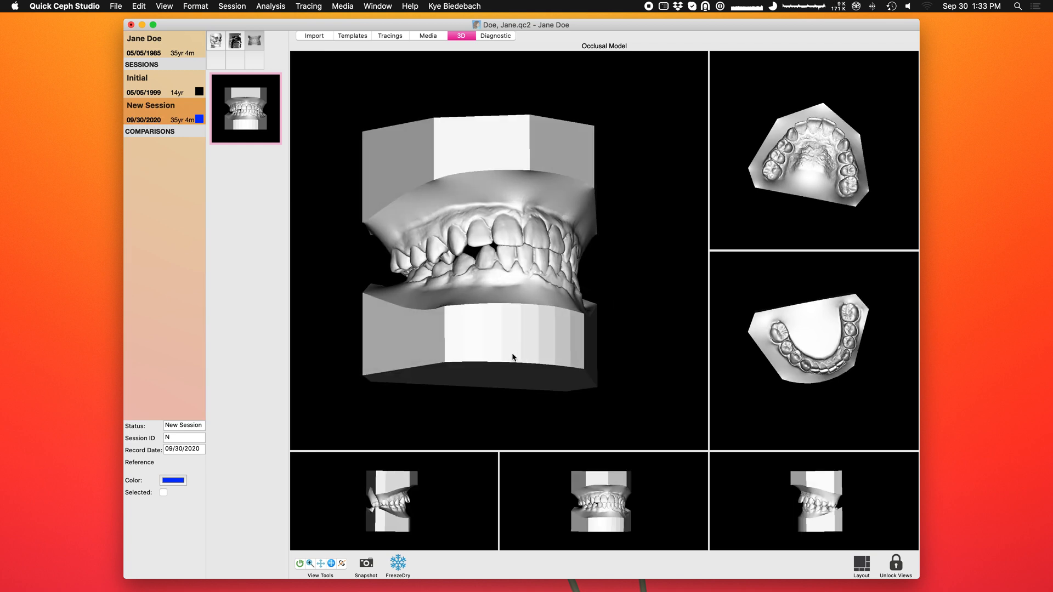
{"action": "left_click", "coordinate": [896, 565]}
{"action": "left_click_drag", "start_coordinate": [817, 493], "coordinate": [841, 509]}
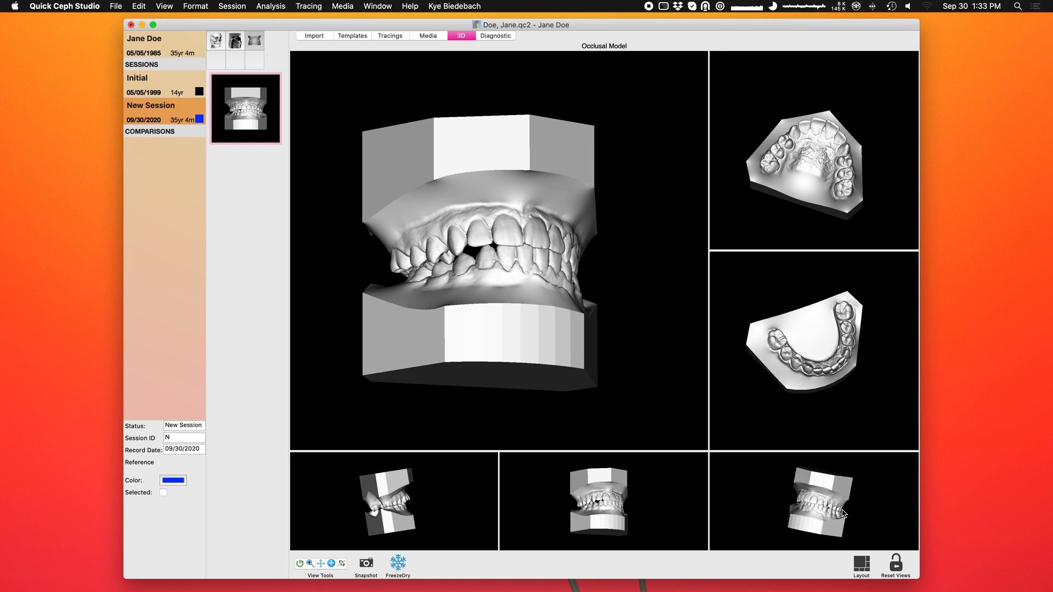
{"action": "left_click", "coordinate": [896, 566]}
Step: Enlarge the models in the 3D views, FreezeDry them into the Master X-ray Gallery's model slots, and show that gallery
{"action": "left_click", "coordinate": [310, 563]}
{"action": "left_click_drag", "start_coordinate": [536, 299], "coordinate": [510, 131]}
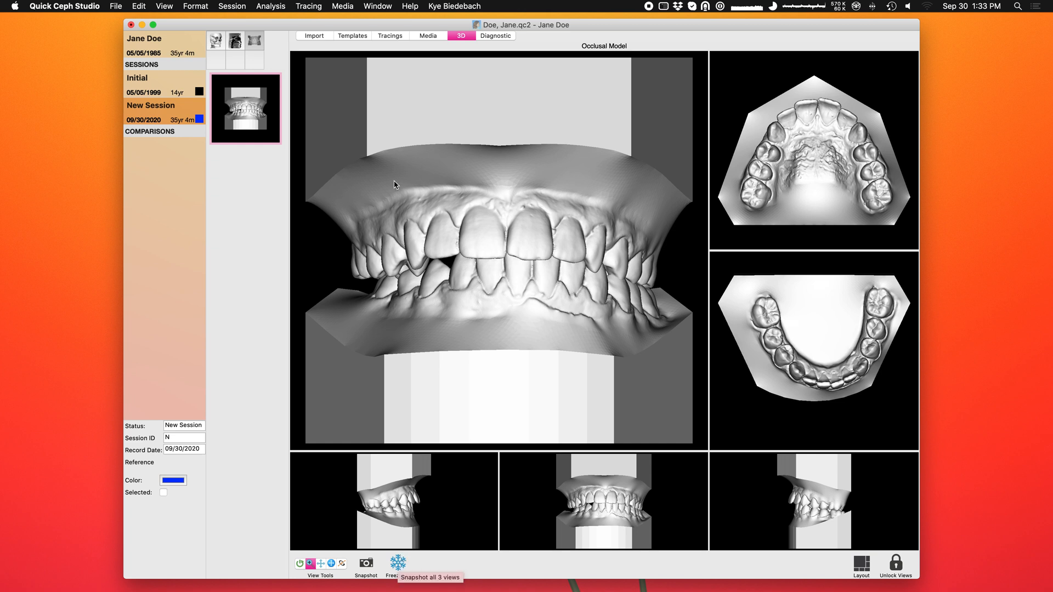
{"action": "left_click", "coordinate": [314, 36]}
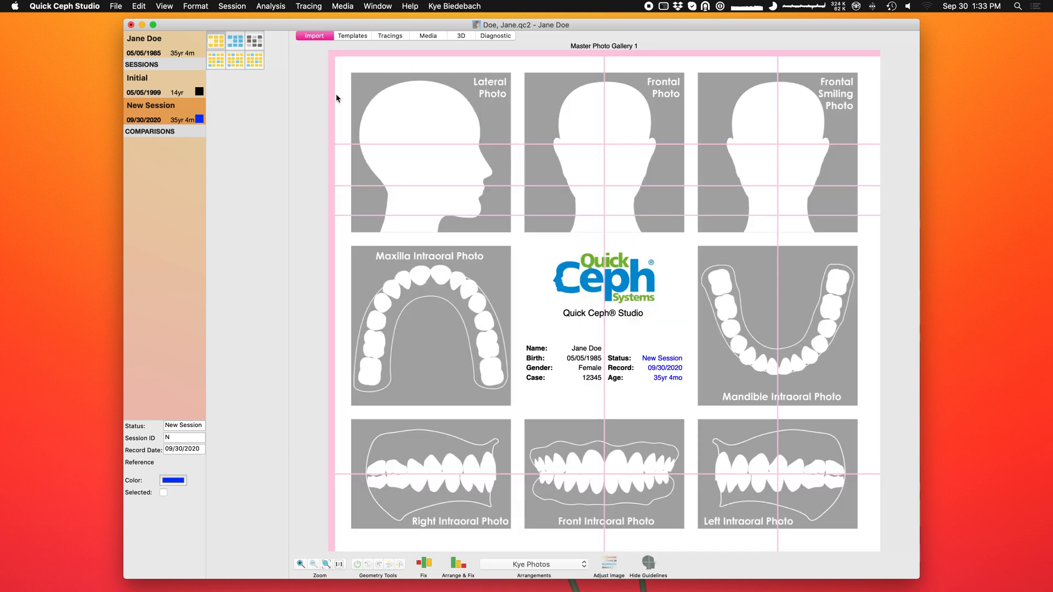
{"action": "left_click", "coordinate": [254, 47]}
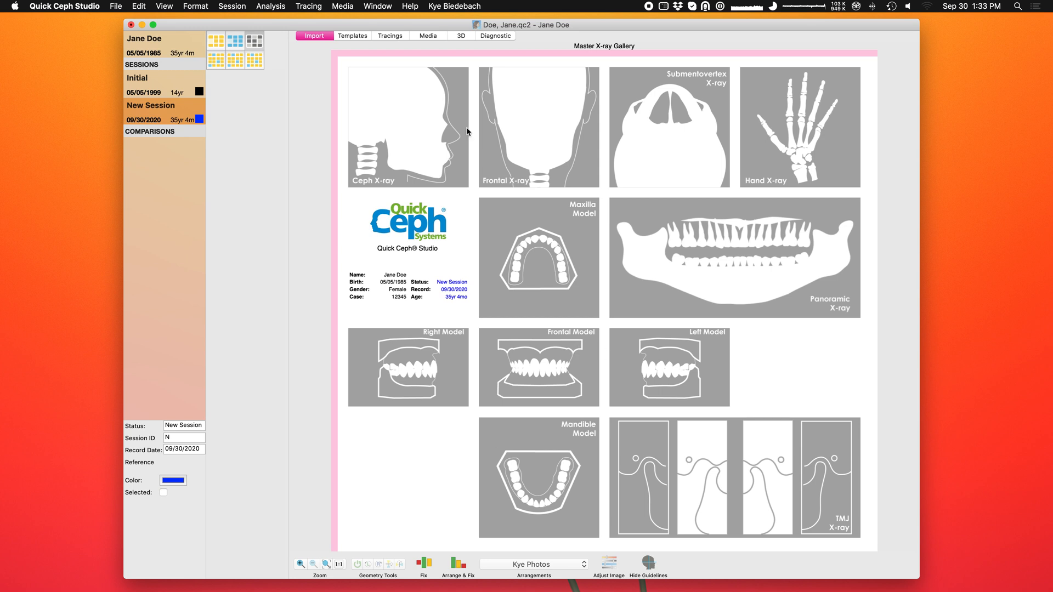
{"action": "left_click", "coordinate": [461, 35]}
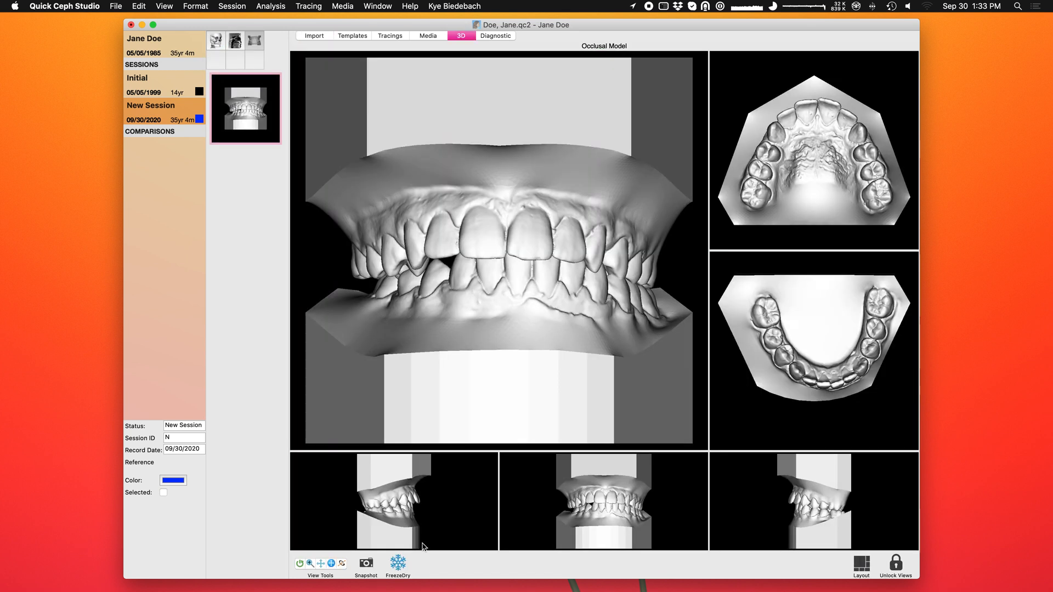
{"action": "left_click", "coordinate": [401, 564]}
{"action": "left_click", "coordinate": [297, 36]}
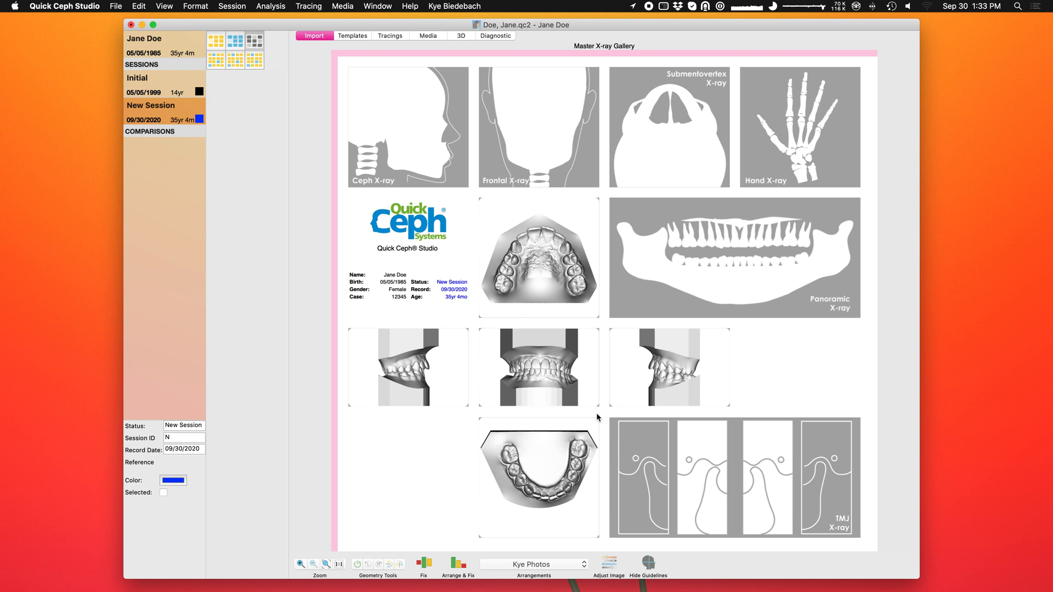
Step: In the Maxilla Model tracing, digitize the right back teeth from R. Mx 6 Distal to R. Mx 4 Mesial
{"action": "left_click", "coordinate": [384, 36]}
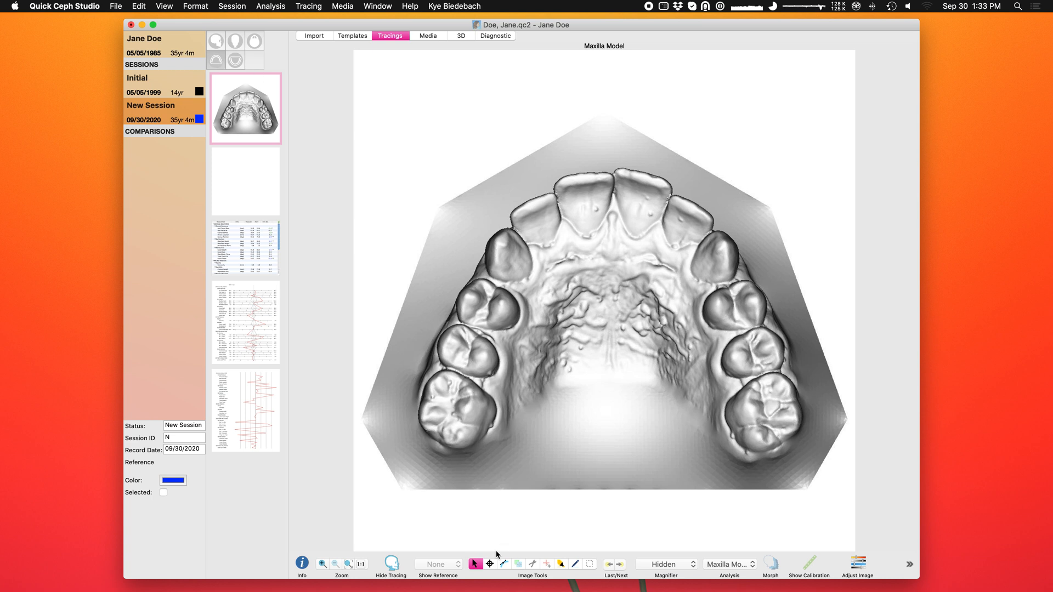
{"action": "left_click", "coordinate": [490, 564]}
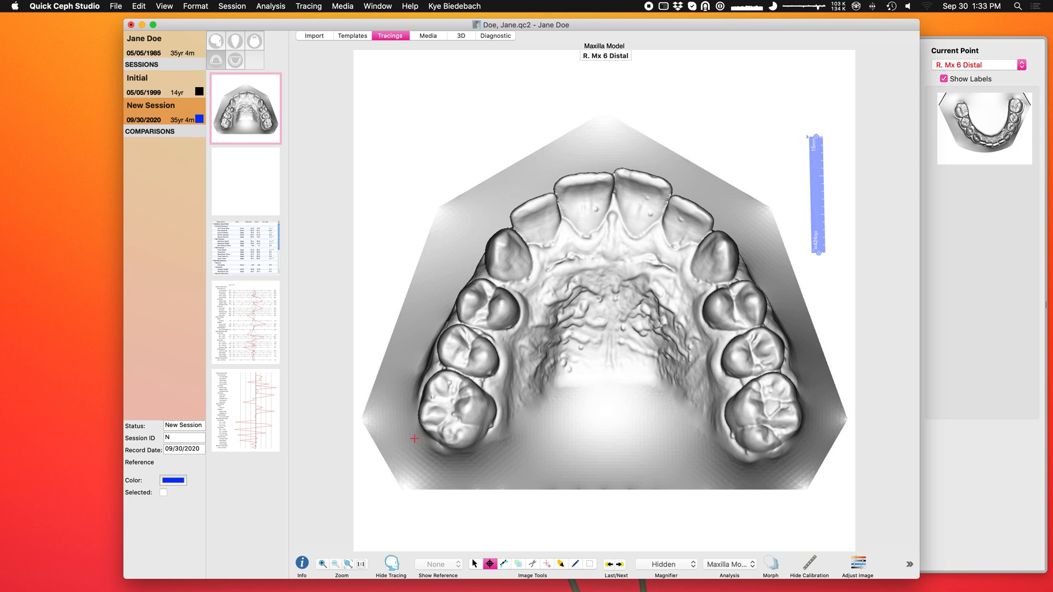
{"action": "left_click", "coordinate": [437, 442]}
{"action": "left_click", "coordinate": [467, 377]}
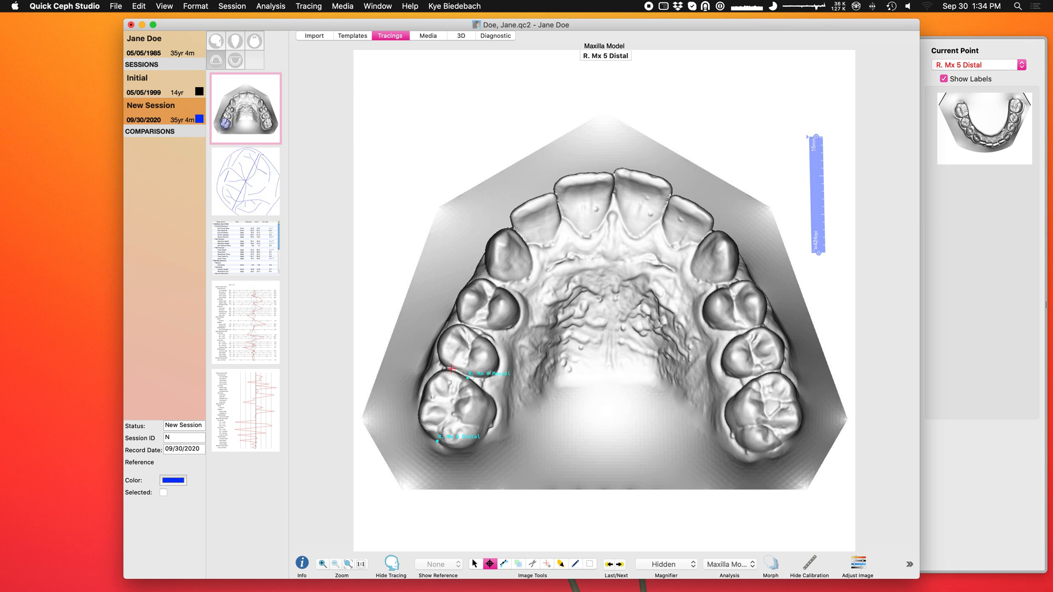
{"action": "left_click", "coordinate": [449, 366]}
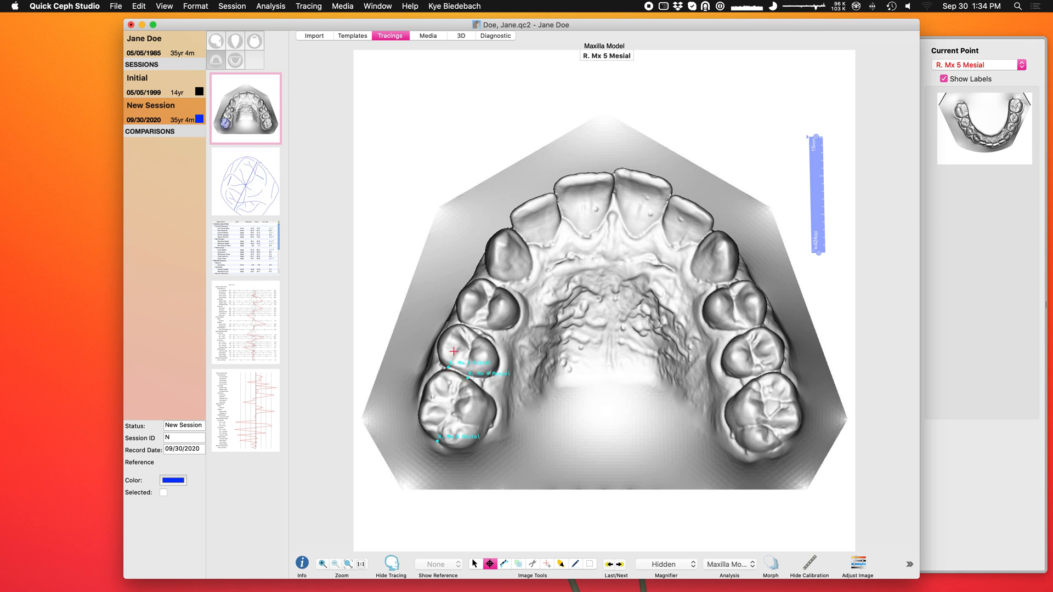
{"action": "left_click", "coordinate": [464, 322]}
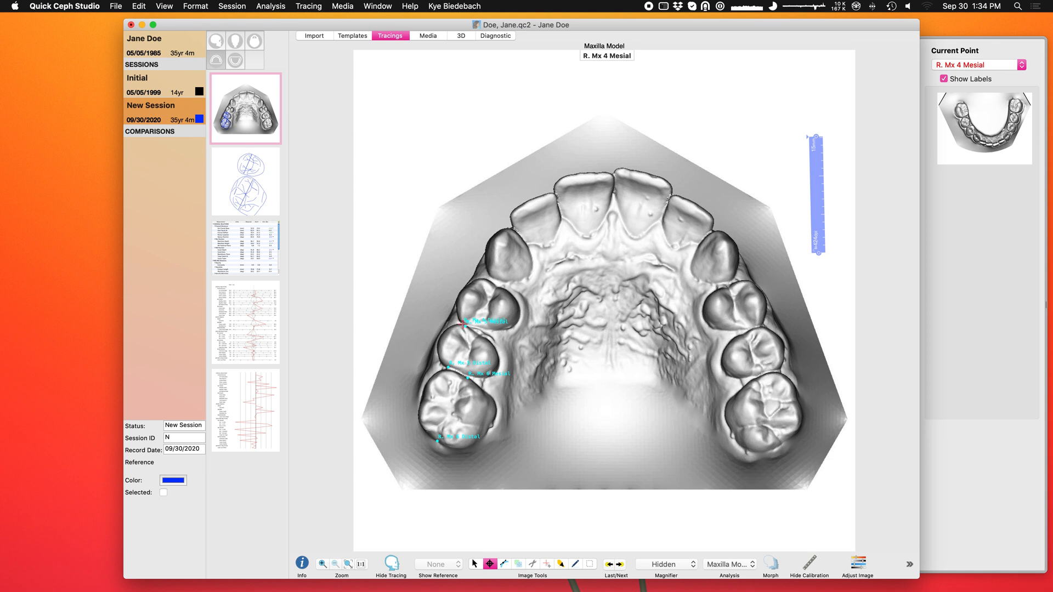
{"action": "left_click", "coordinate": [486, 278]}
Step: Digitize the right maxillary front teeth contact points from R. Mx 3 Distal to R. Mx 1 Mesial
{"action": "left_click", "coordinate": [493, 276]}
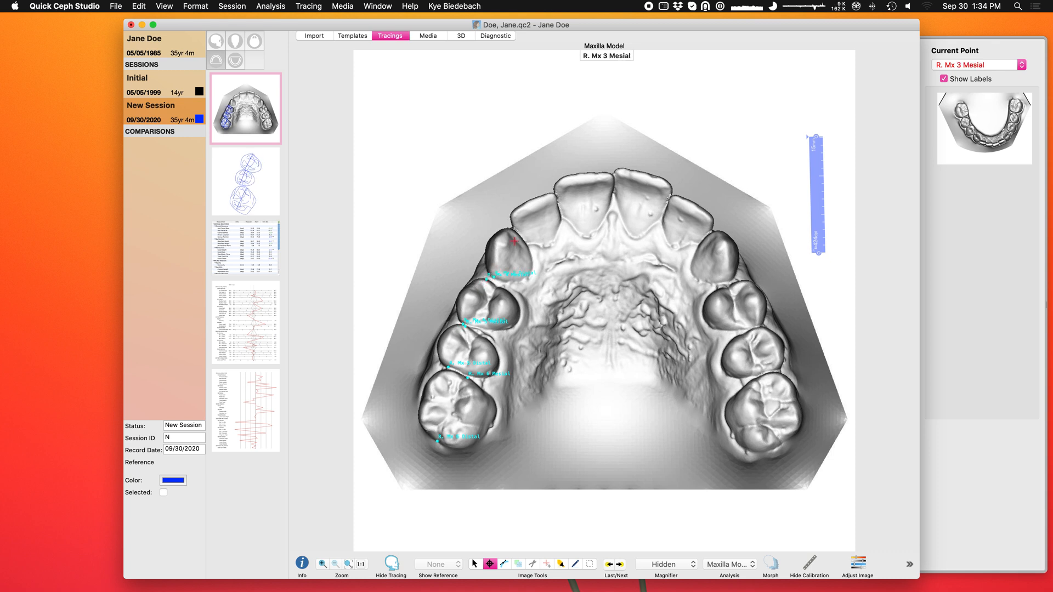
{"action": "left_click", "coordinate": [511, 229]}
{"action": "left_click", "coordinate": [512, 220]}
{"action": "left_click", "coordinate": [557, 199]}
{"action": "left_click", "coordinate": [554, 190]}
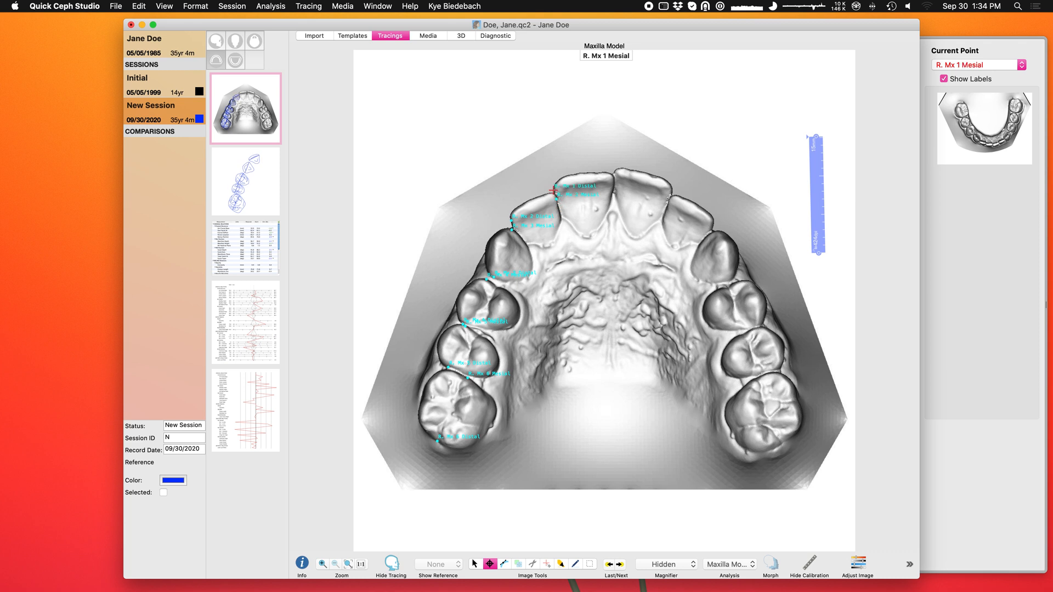
{"action": "left_click", "coordinate": [615, 181]}
Step: Digitize the left maxillary front teeth from L. Mx 1 Mesial to L. Mx 3 Distal, with the point labels hidden
{"action": "left_click", "coordinate": [615, 174]}
{"action": "left_click", "coordinate": [944, 79]}
{"action": "left_click", "coordinate": [671, 195]}
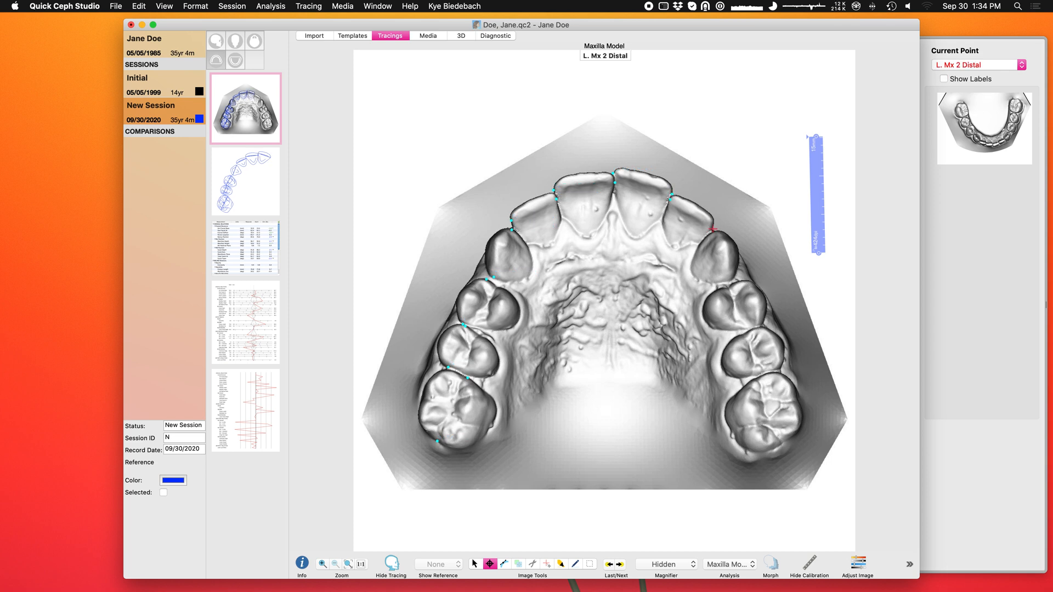
{"action": "left_click", "coordinate": [714, 230]}
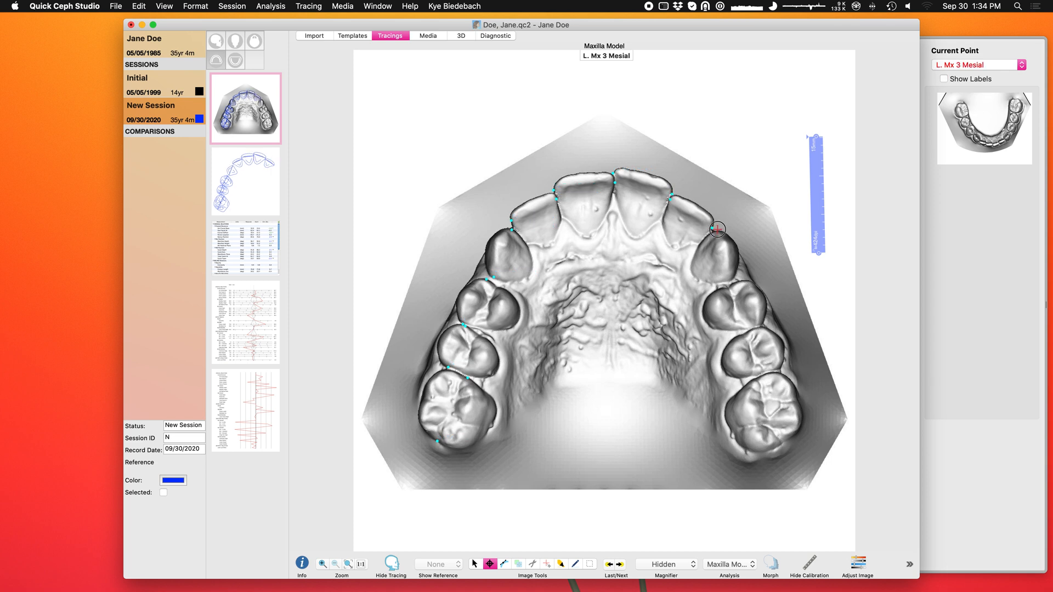
{"action": "left_click", "coordinate": [728, 280]}
Step: Digitize the left maxillary back teeth from L. Mx 4 Mesial to L. Mx 6 Distal
{"action": "left_click", "coordinate": [735, 281]}
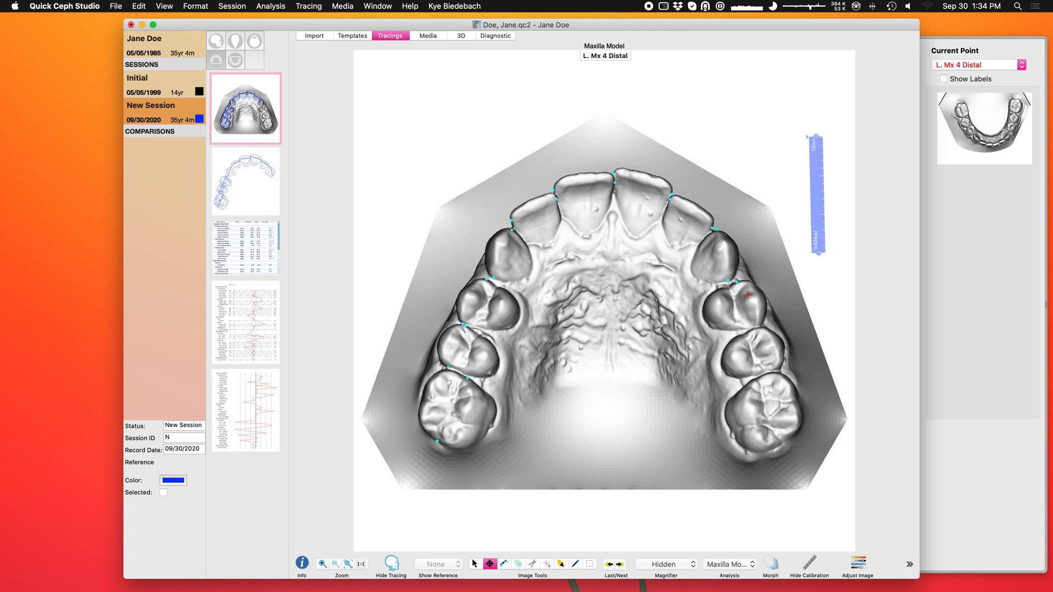
{"action": "left_click", "coordinate": [756, 328]}
{"action": "left_click", "coordinate": [752, 328]}
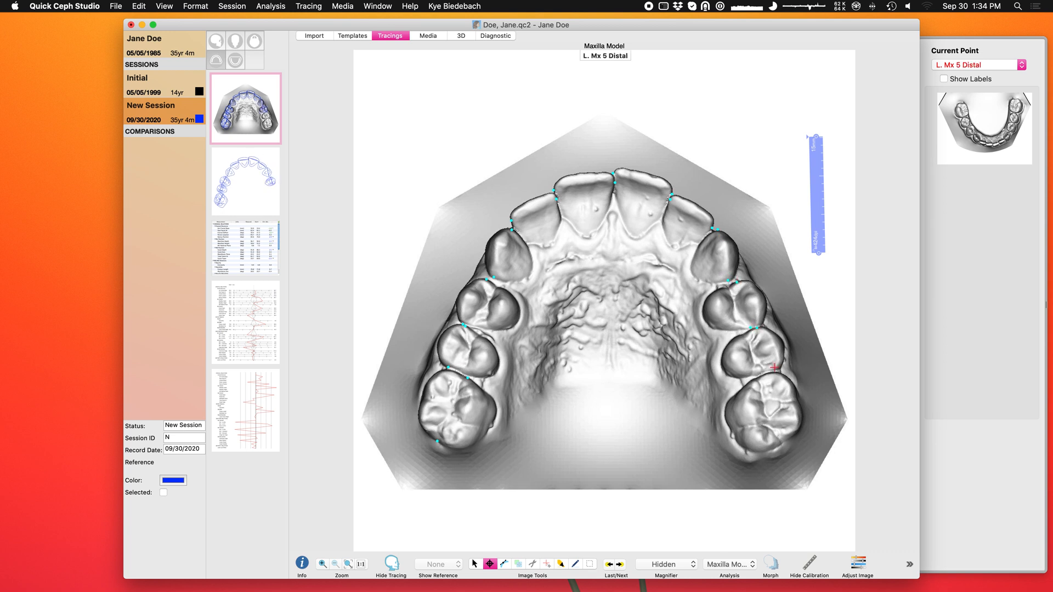
{"action": "left_click", "coordinate": [770, 371]}
{"action": "left_click", "coordinate": [760, 376]}
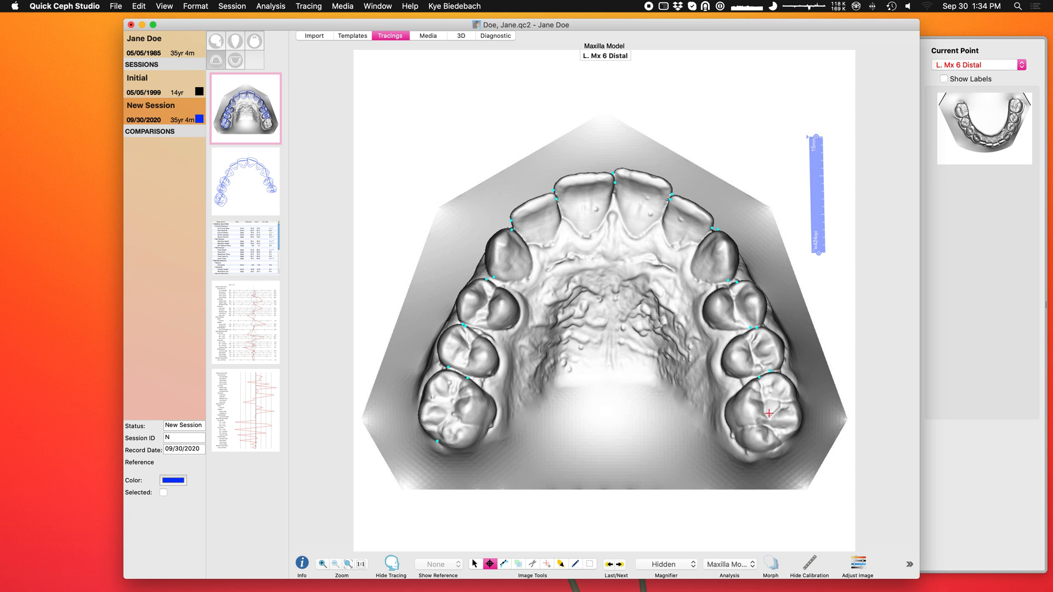
{"action": "left_click", "coordinate": [781, 444]}
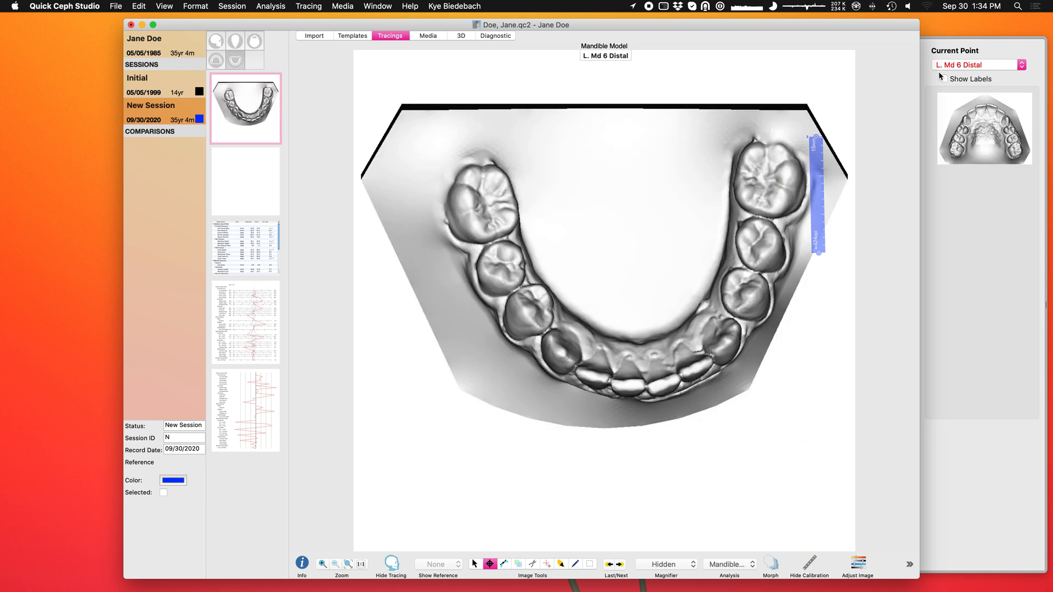
Step: On the Mandible Model, digitize the left back teeth from L. Md 6 Distal to L. Md 4 Mesial
{"action": "left_click", "coordinate": [769, 145]}
{"action": "left_click", "coordinate": [757, 213]}
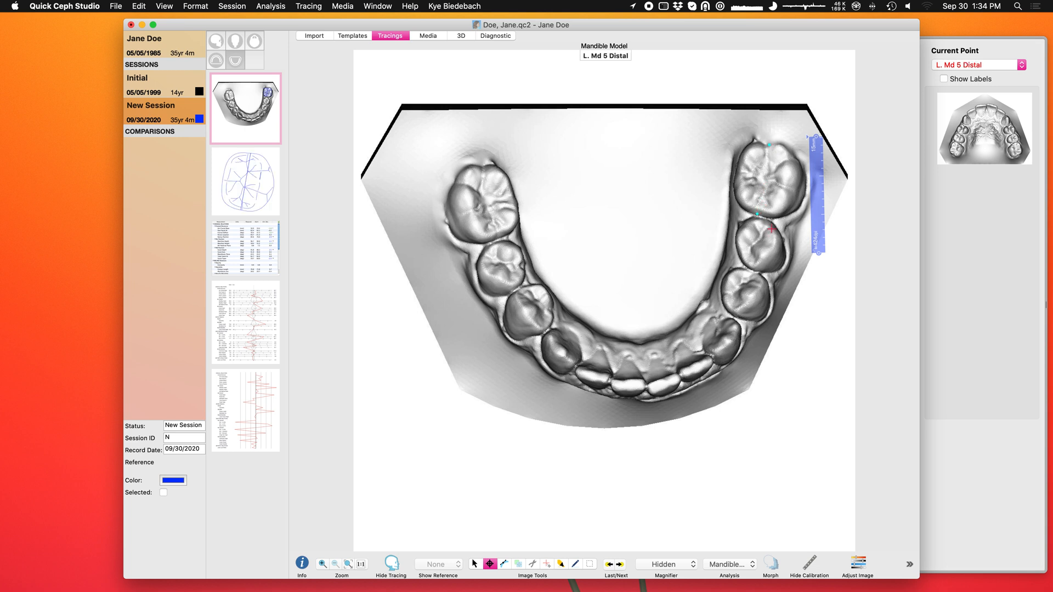
{"action": "left_click", "coordinate": [778, 231]}
{"action": "left_click", "coordinate": [752, 268]}
{"action": "left_click", "coordinate": [764, 277]}
{"action": "left_click", "coordinate": [732, 313]}
Step: Digitize the left mandibular front teeth from L. Md 3 Distal to L. Md 1 Mesial
{"action": "left_click", "coordinate": [738, 324]}
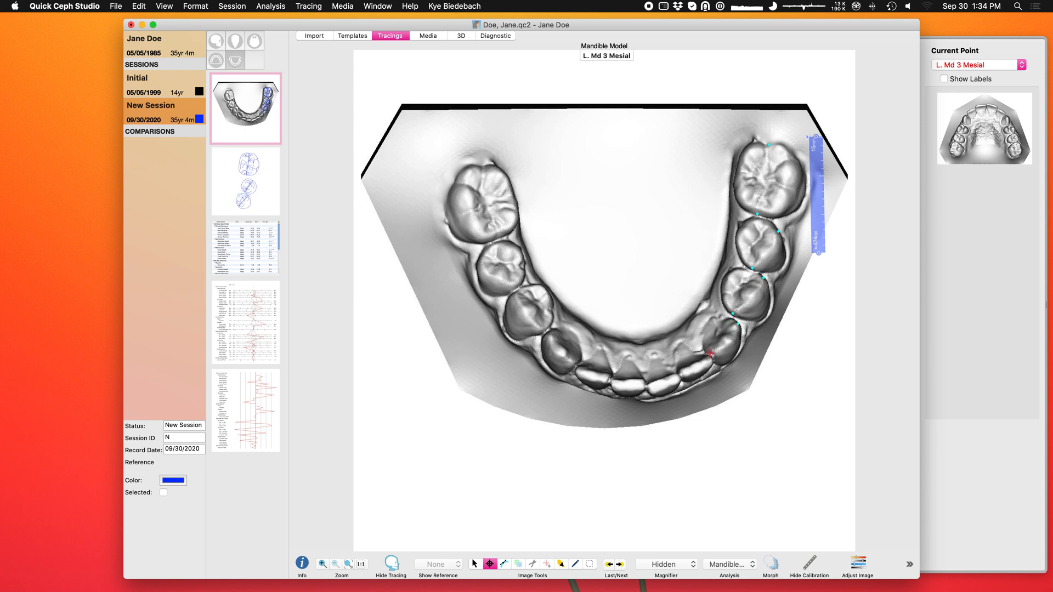
{"action": "left_click", "coordinate": [709, 355]}
{"action": "left_click", "coordinate": [711, 358]}
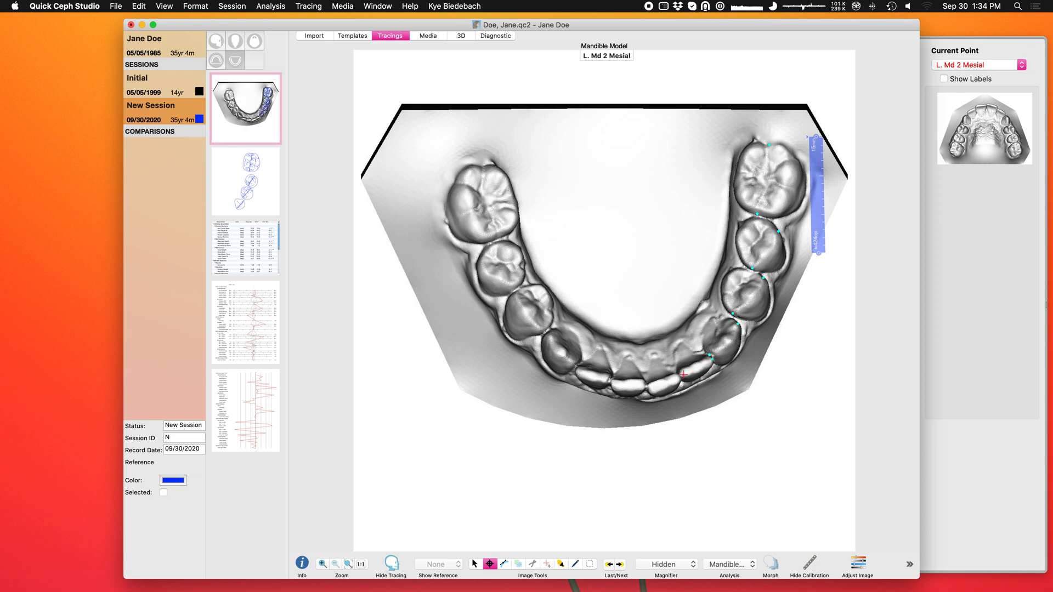
{"action": "left_click", "coordinate": [677, 378]}
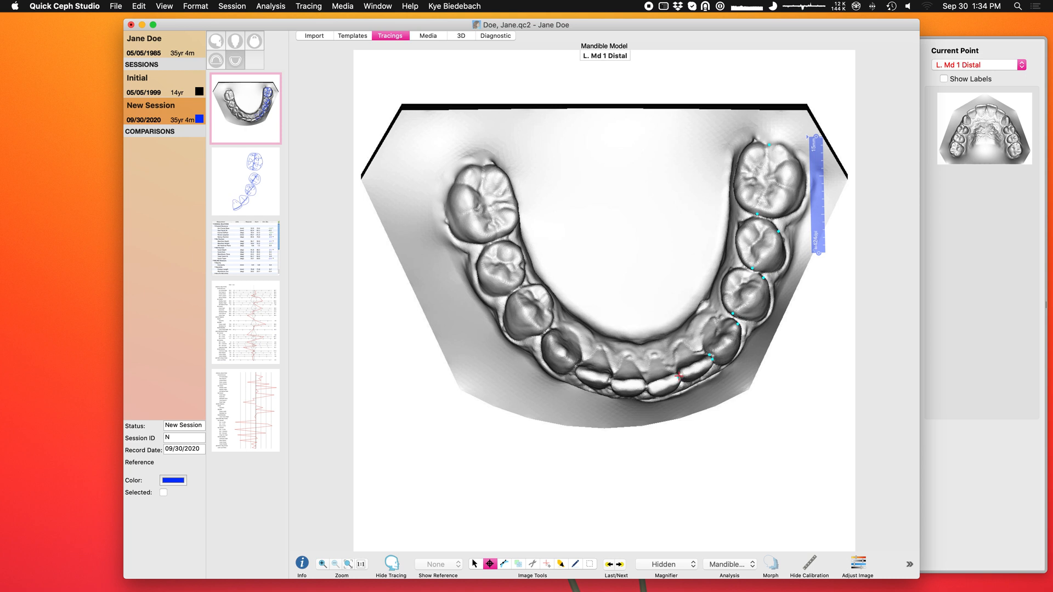
{"action": "left_click", "coordinate": [648, 390]}
Step: Digitize the right mandibular front teeth from R. Md 1 Mesial to R. Md 3 Distal
{"action": "left_click", "coordinate": [646, 386]}
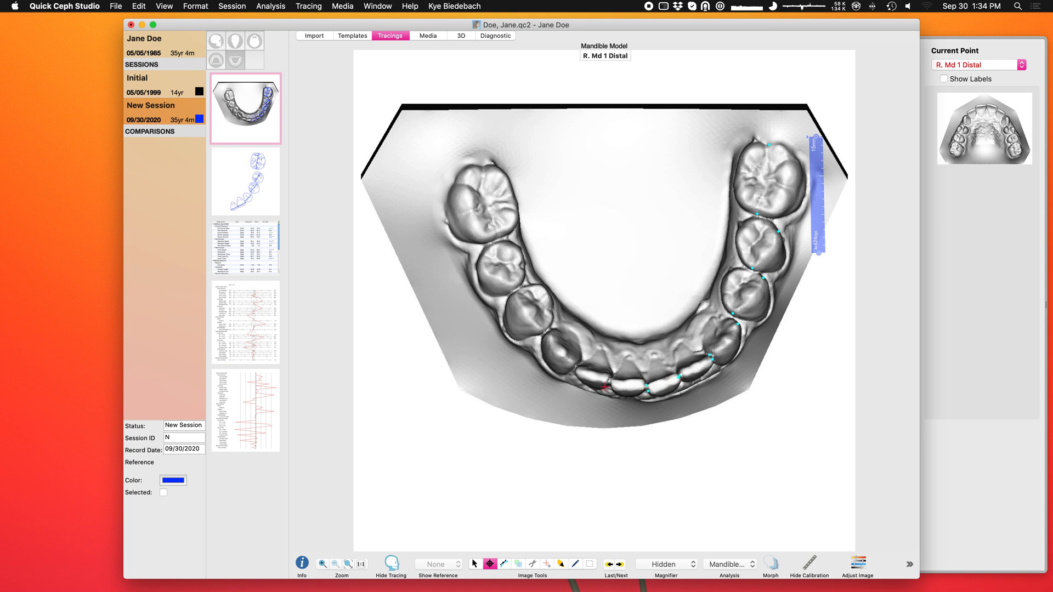
{"action": "left_click", "coordinate": [611, 386]}
{"action": "left_click", "coordinate": [612, 380]}
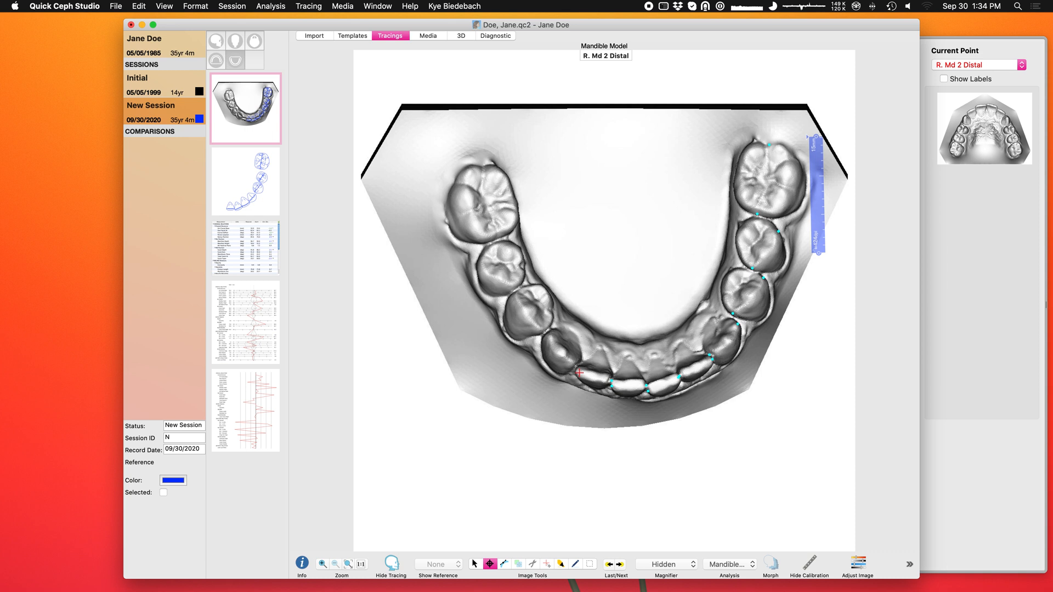
{"action": "left_click", "coordinate": [576, 370]}
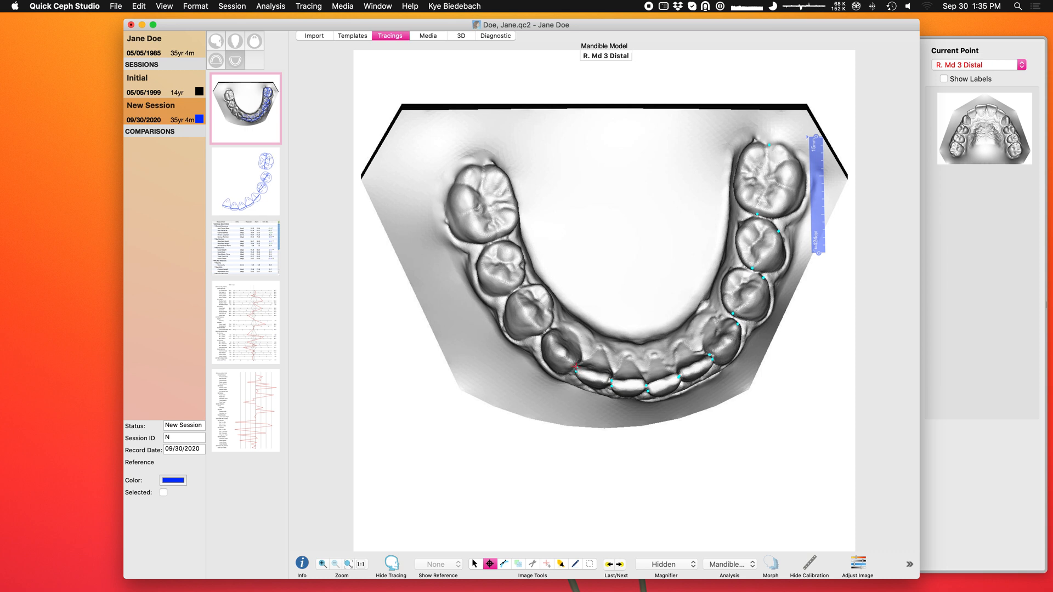
{"action": "left_click", "coordinate": [546, 332]}
Step: Digitize the right mandibular back teeth through R. Md 6 Distal and leave point placement to display the tooth tracing
{"action": "left_click", "coordinate": [515, 291]}
{"action": "left_click", "coordinate": [518, 287]}
{"action": "left_click", "coordinate": [497, 240]}
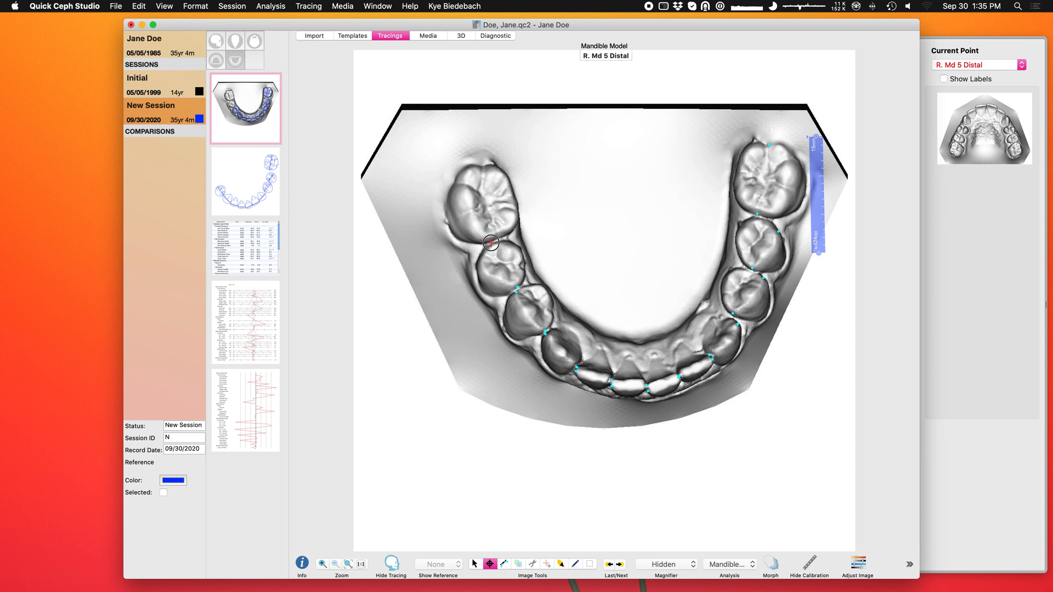
{"action": "left_click", "coordinate": [491, 243]}
{"action": "left_click", "coordinate": [475, 168]}
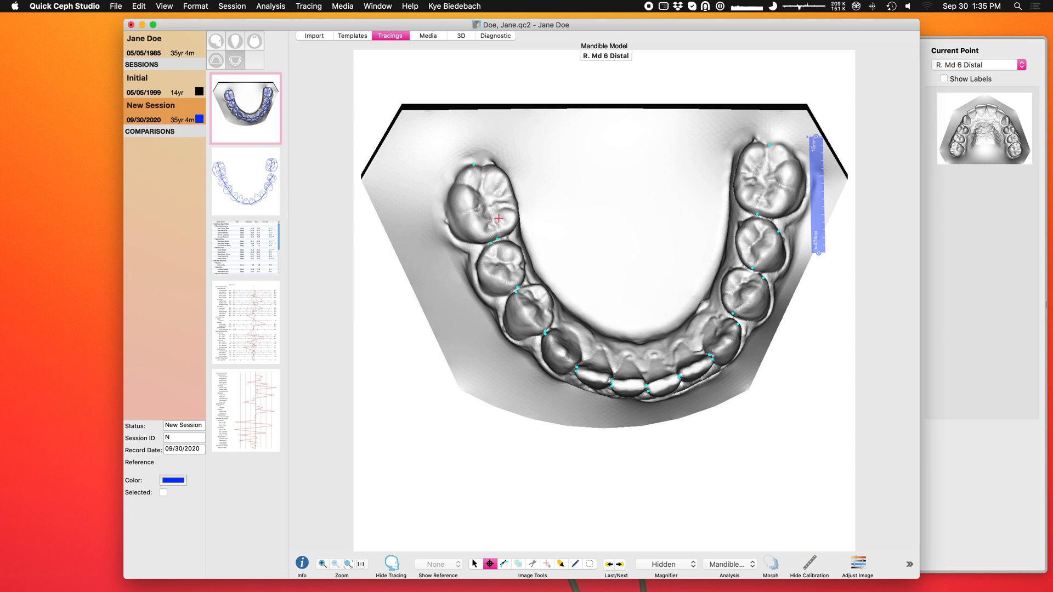
{"action": "left_click", "coordinate": [475, 565]}
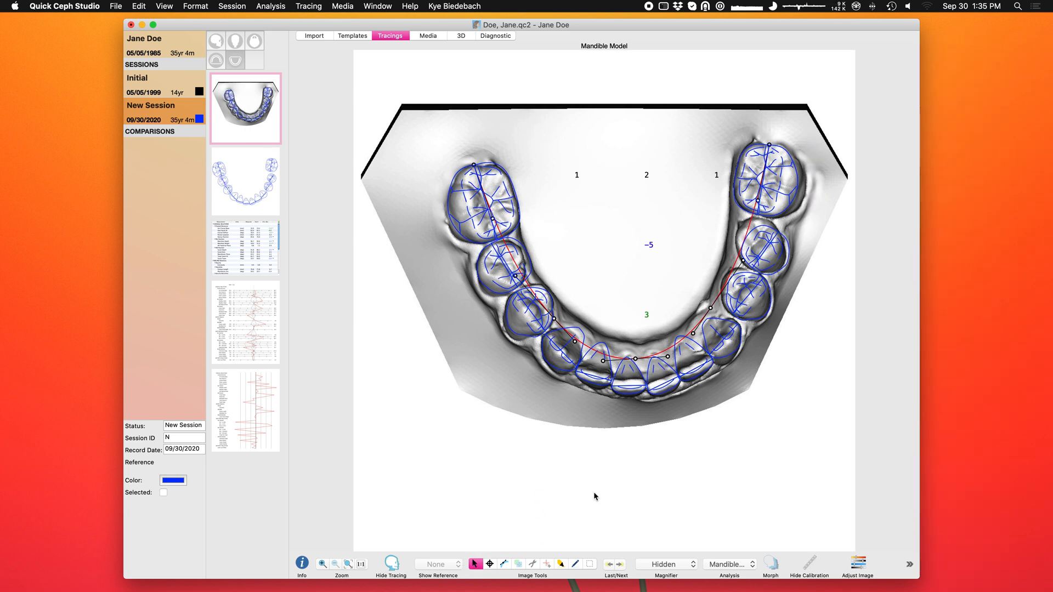
Step: Check the Bolton excess values on the Maxilla Model, then open its measurements table and widen the Measurement column to read the full names
{"action": "left_click", "coordinate": [221, 62]}
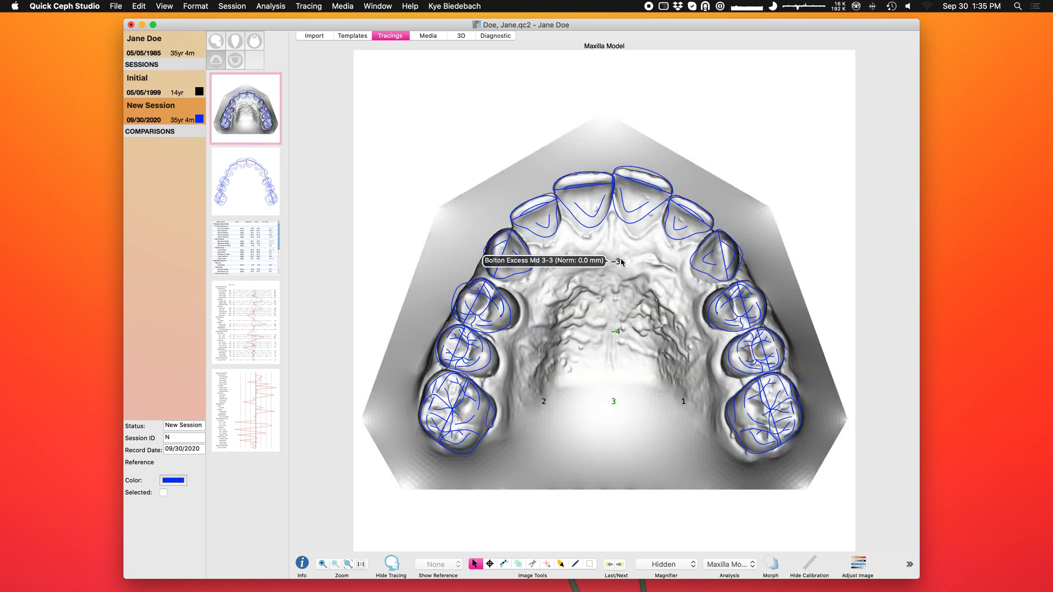
{"action": "mouse_move", "coordinate": [618, 333]}
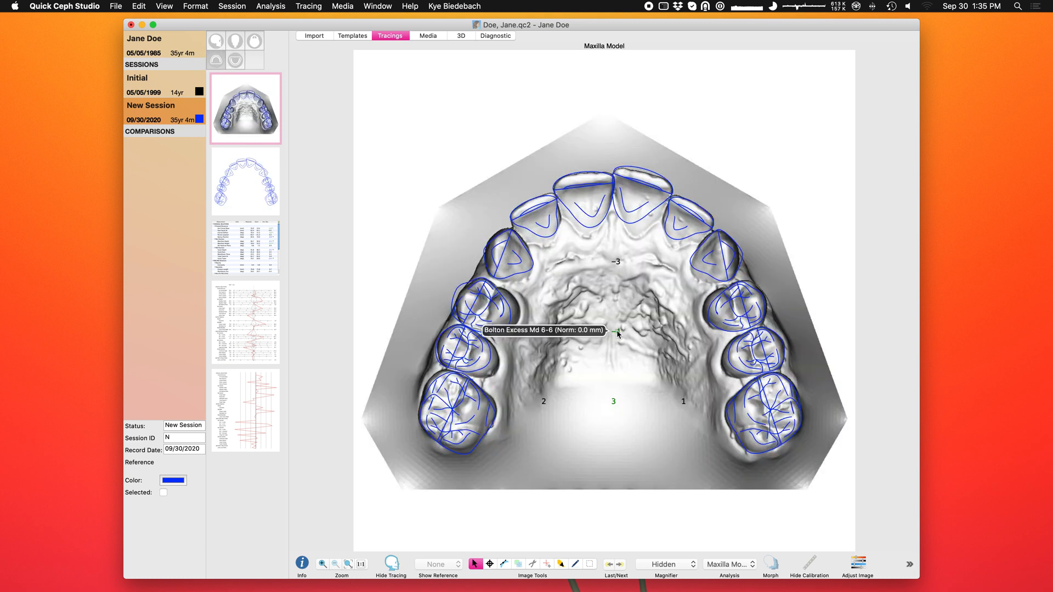
{"action": "left_click", "coordinate": [217, 245]}
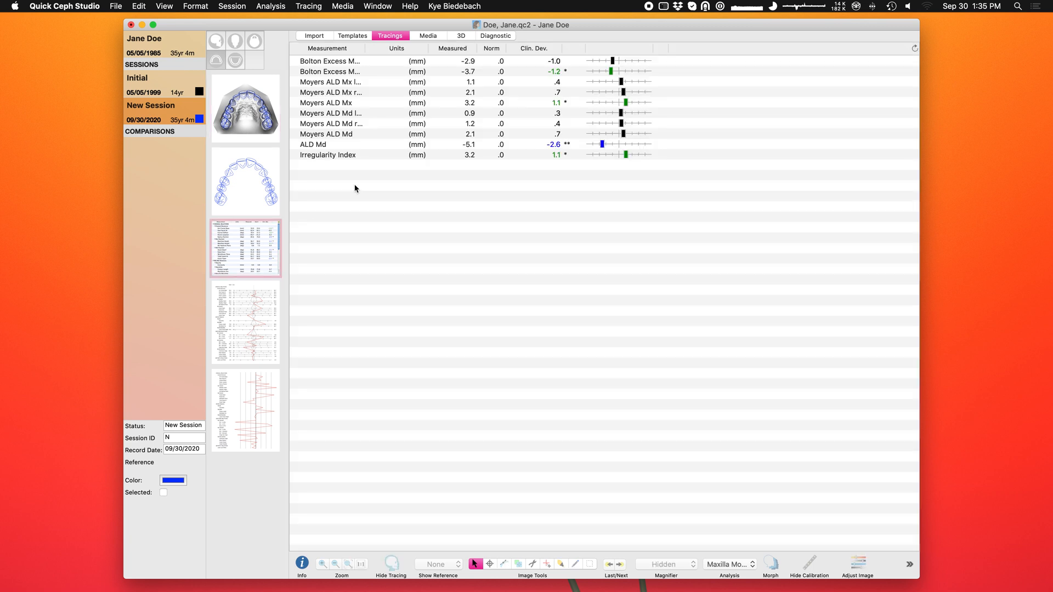
{"action": "left_click_drag", "start_coordinate": [366, 48], "coordinate": [395, 48]}
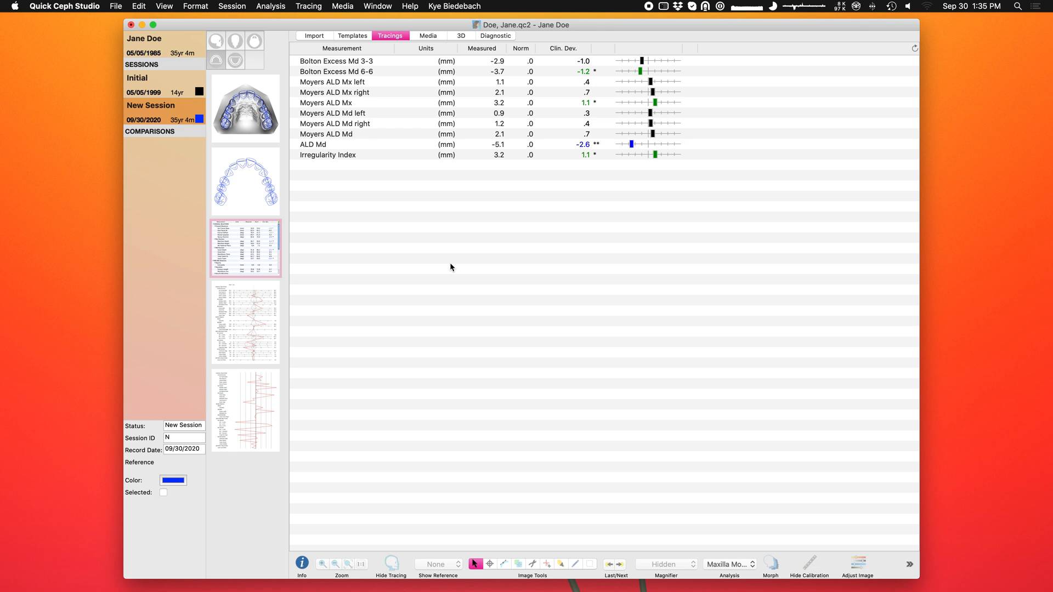
Step: On the Maxilla Model, fine-tune the R. Mx 4 Distal, L. Mx 3 Distal and L. Mx 3 Mesial points and redisplay the tooth tracing
{"action": "left_click", "coordinate": [244, 109]}
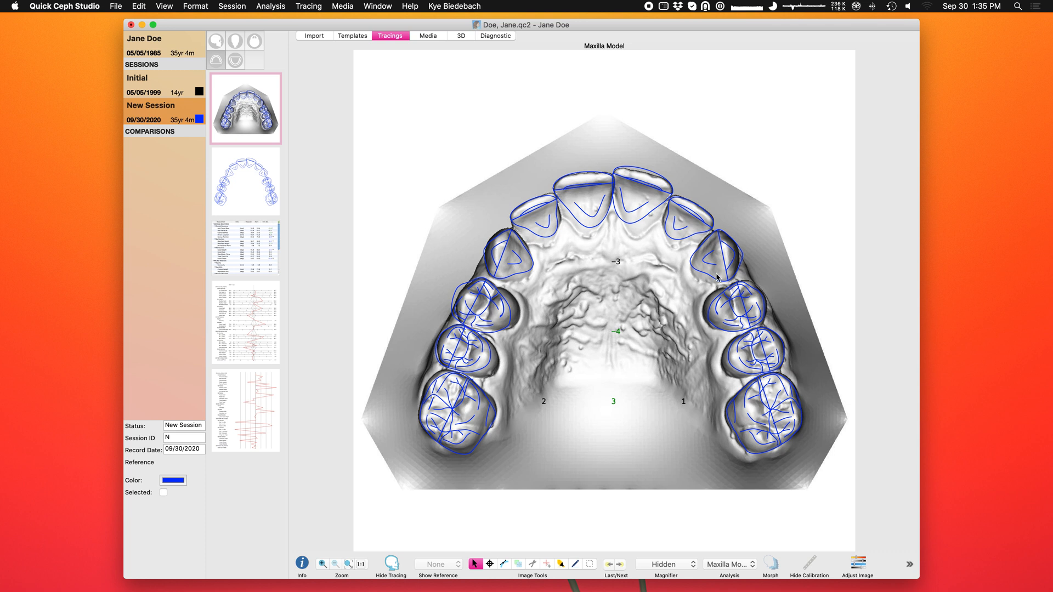
{"action": "left_click", "coordinate": [504, 564]}
{"action": "left_click_drag", "start_coordinate": [464, 326], "coordinate": [472, 327]}
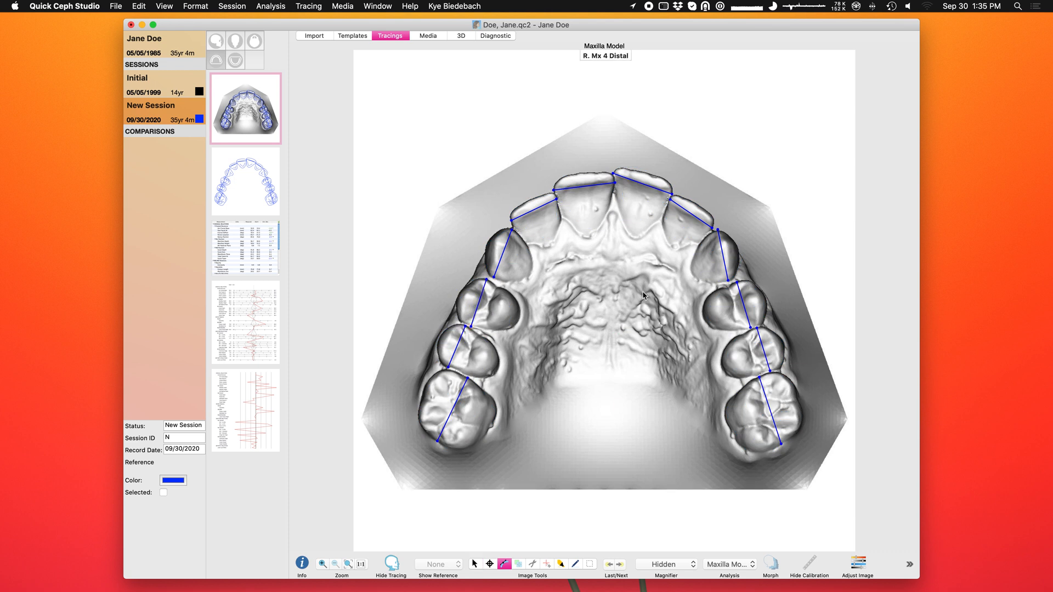
{"action": "left_click_drag", "start_coordinate": [727, 280], "coordinate": [730, 280]}
{"action": "left_click_drag", "start_coordinate": [718, 231], "coordinate": [713, 229]}
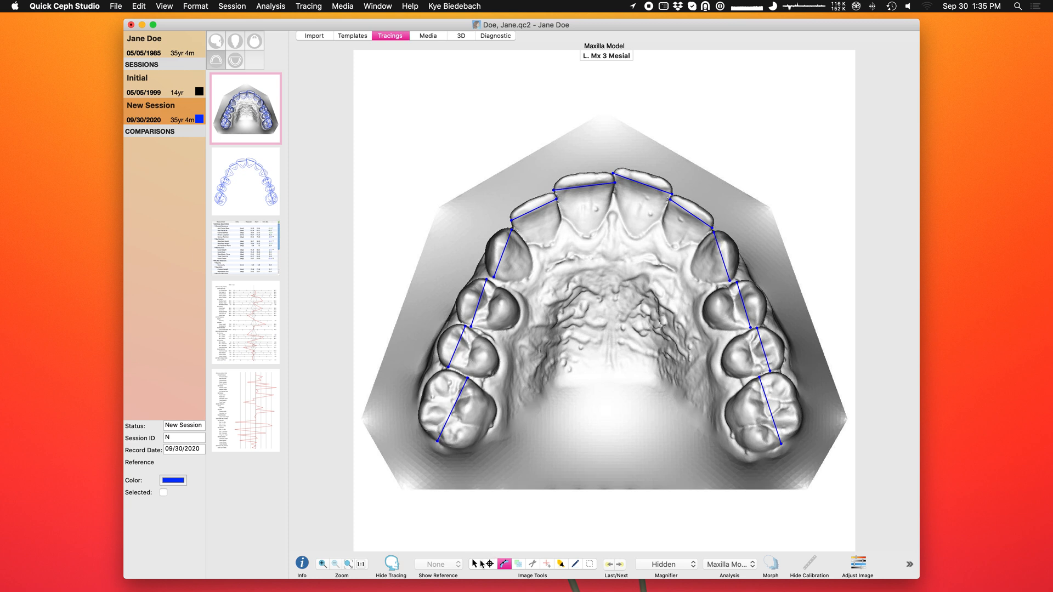
{"action": "left_click", "coordinate": [477, 564]}
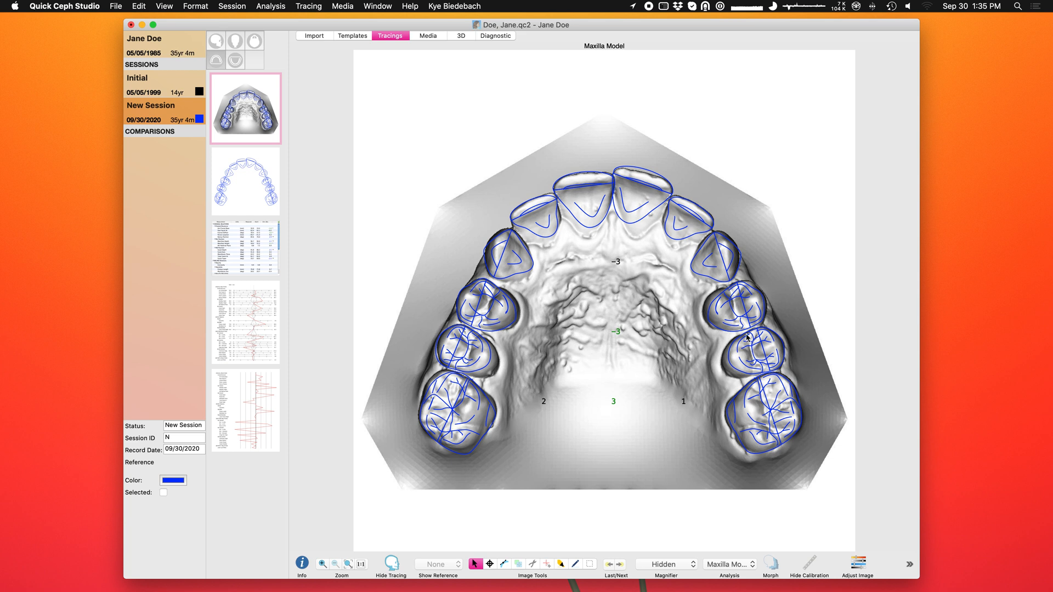
Step: Move the L. Mx 1 Mesial point slightly toward the palate to correct the left central incisor's tracing
{"action": "left_click", "coordinate": [504, 564]}
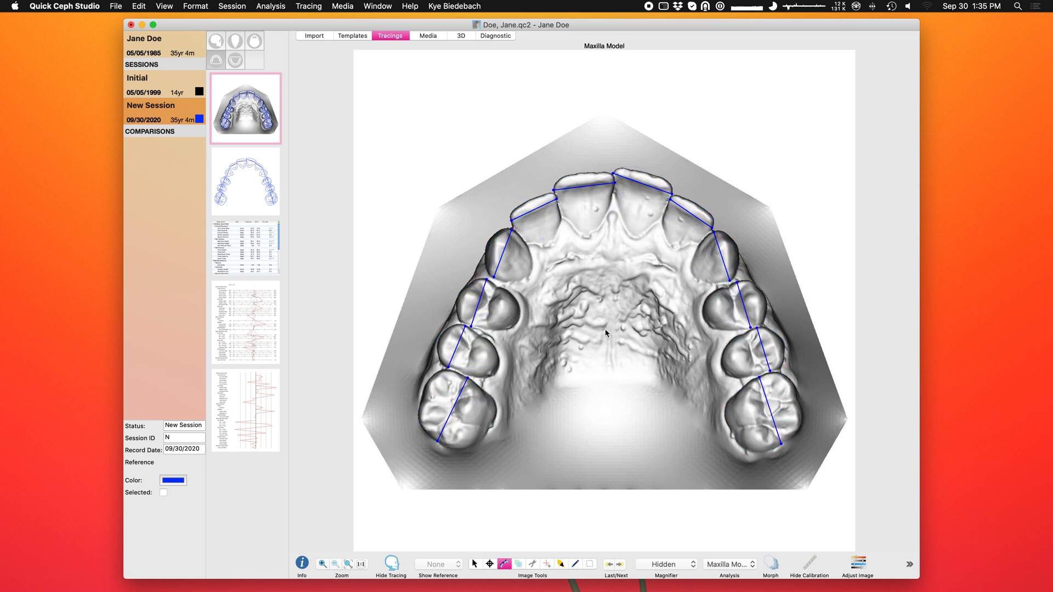
{"action": "left_click_drag", "start_coordinate": [614, 174], "coordinate": [613, 180]}
{"action": "left_click", "coordinate": [475, 564]}
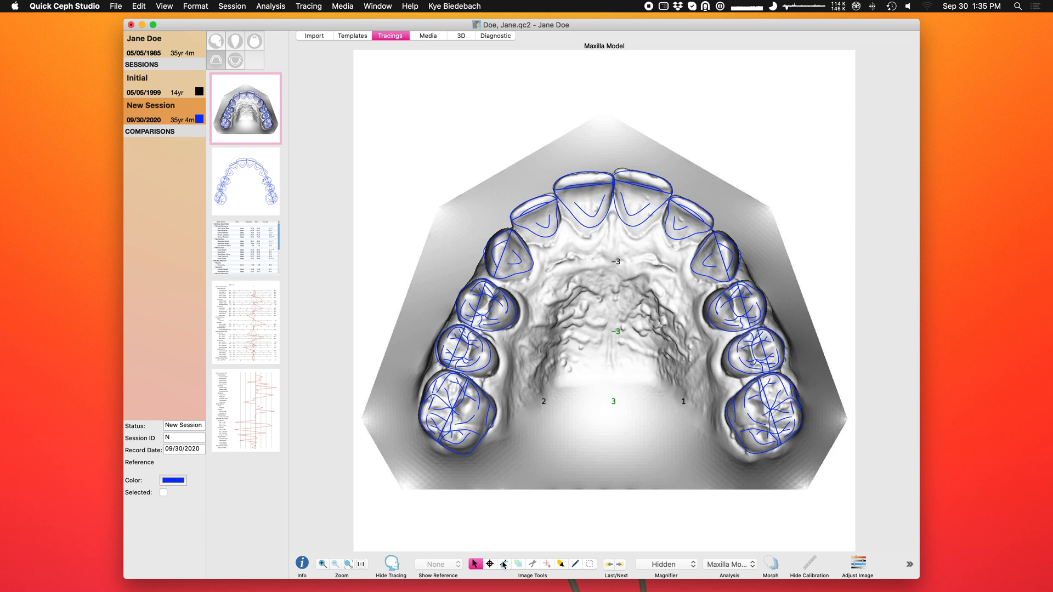
Step: On the Mandible Model, reshape the red arch curve to follow the incisal edges at the front and the left canine and premolars
{"action": "left_click", "coordinate": [235, 60]}
{"action": "left_click_drag", "start_coordinate": [637, 361], "coordinate": [639, 391]}
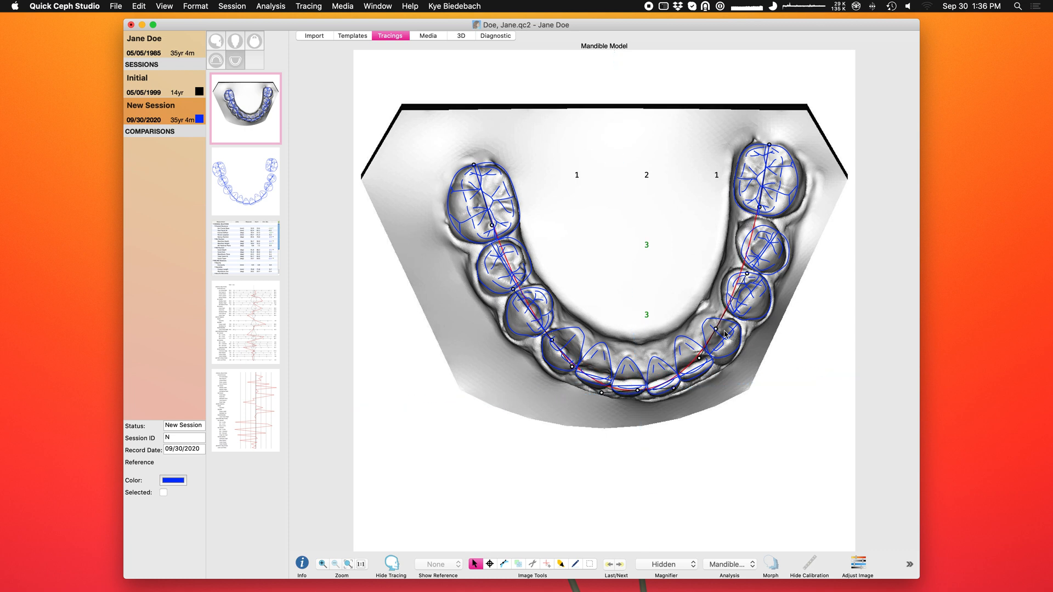
{"action": "mouse_move", "coordinate": [716, 329]}
{"action": "left_mouse_down"}
{"action": "mouse_move", "coordinate": [715, 339]}
{"action": "mouse_move", "coordinate": [727, 312]}
{"action": "left_mouse_up"}
{"action": "mouse_move", "coordinate": [759, 257]}
{"action": "left_mouse_down"}
{"action": "mouse_move", "coordinate": [770, 252]}
{"action": "mouse_move", "coordinate": [760, 255]}
{"action": "left_mouse_up"}
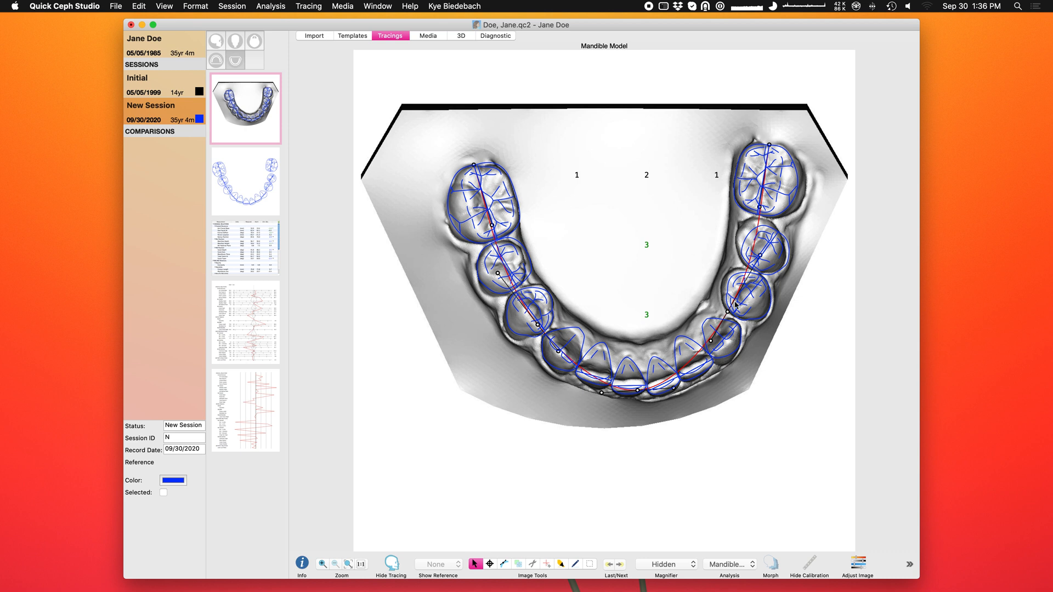
{"action": "left_click_drag", "start_coordinate": [727, 312], "coordinate": [729, 313]}
{"action": "left_click_drag", "start_coordinate": [728, 313], "coordinate": [734, 310]}
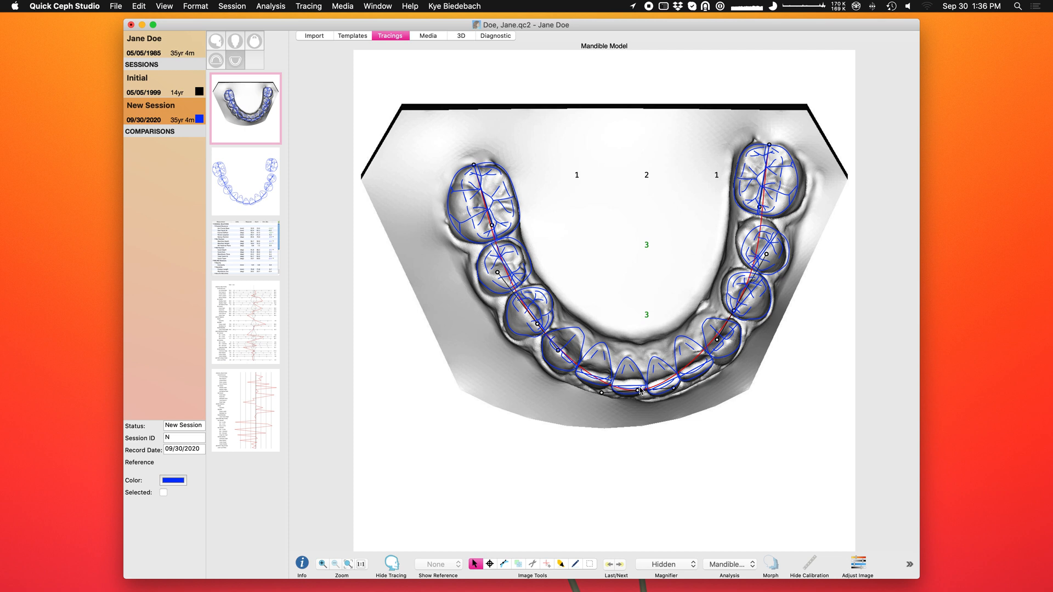
{"action": "left_click_drag", "start_coordinate": [638, 390], "coordinate": [643, 393]}
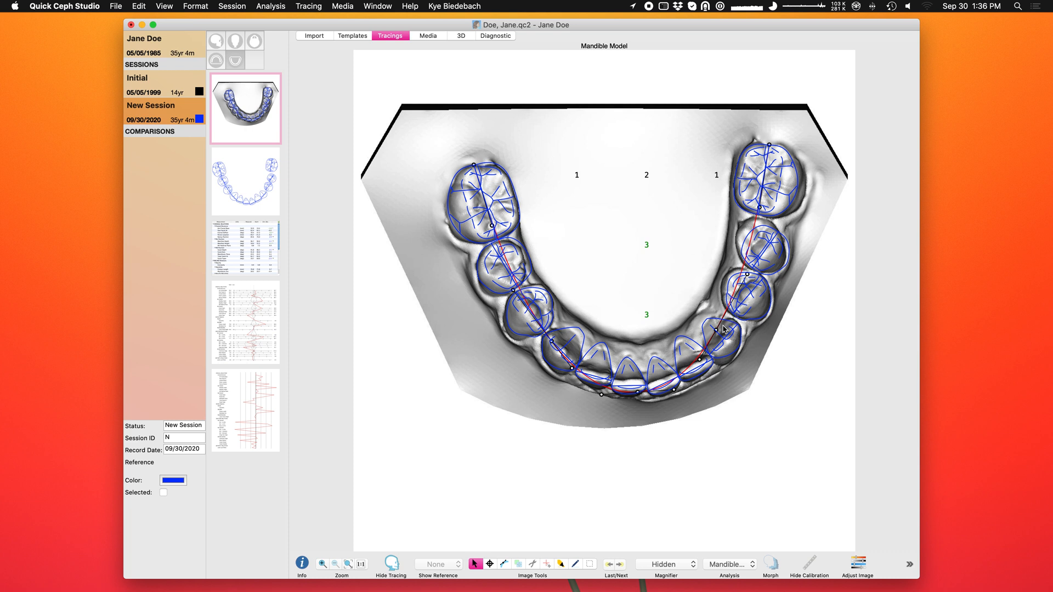
{"action": "left_click_drag", "start_coordinate": [716, 330], "coordinate": [724, 325]}
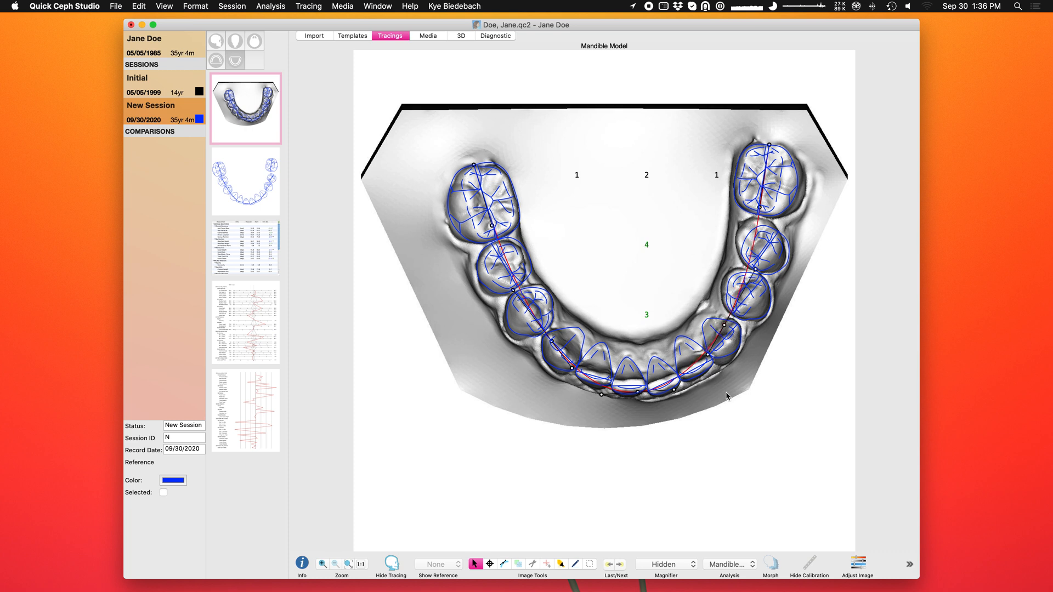